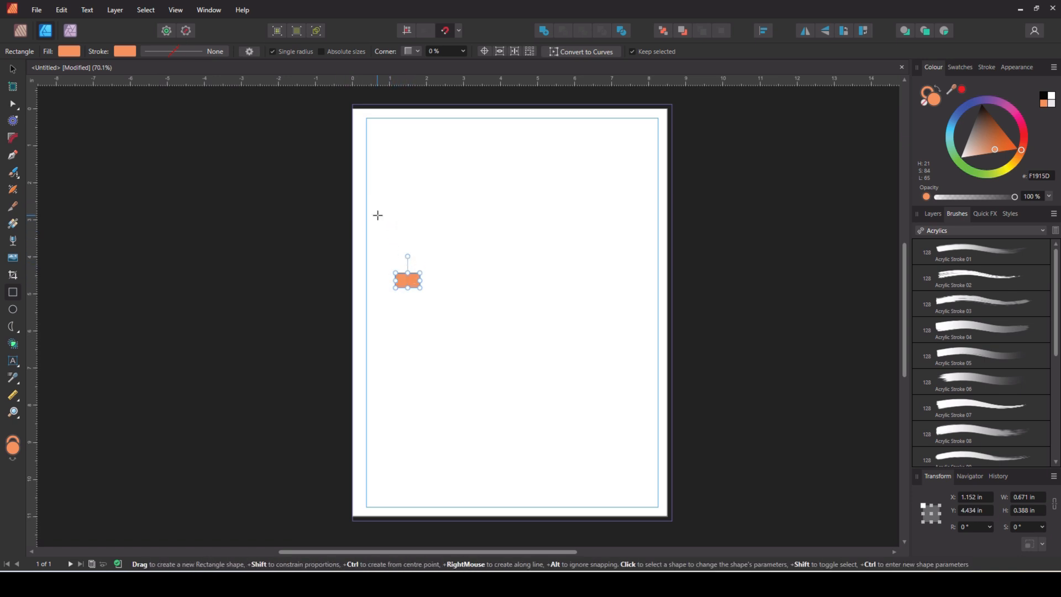
Bring up Move / Duplicate for the 0.671 × 0.388 in orange brick
{"action": "key", "text": "Return"}
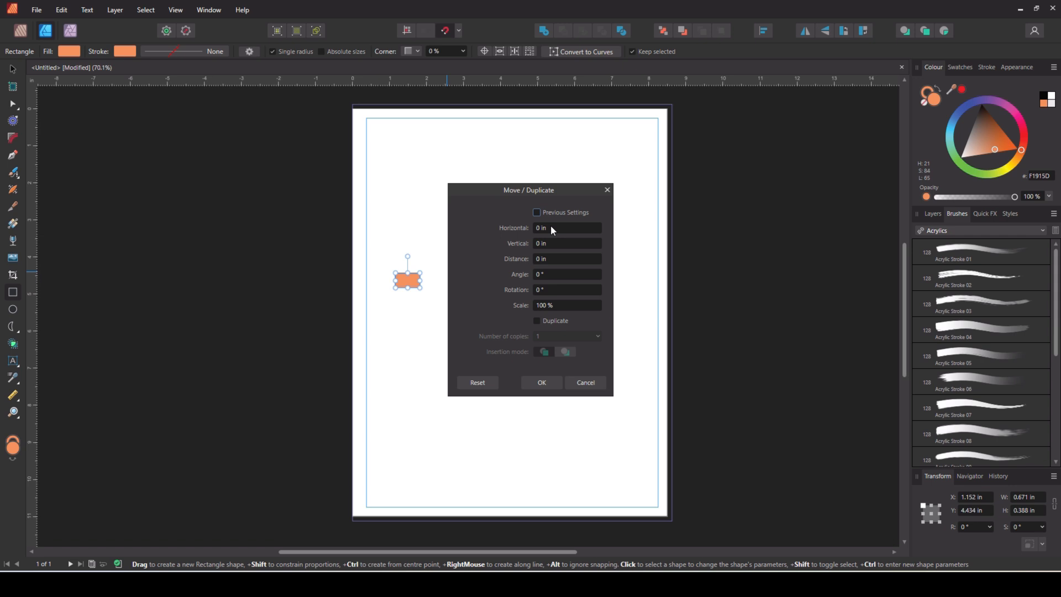
Set a 0.871 in horizontal offset in Move / Duplicate with Duplicate ticked
{"action": "left_click_drag", "start_coordinate": [541, 190], "coordinate": [615, 190]}
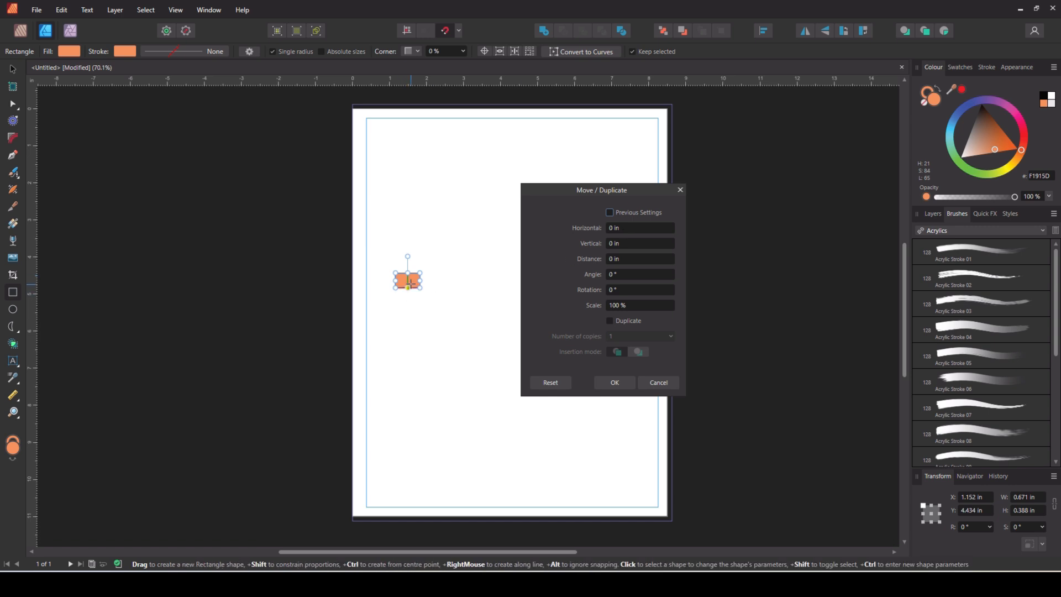
{"action": "left_click", "coordinate": [619, 231]}
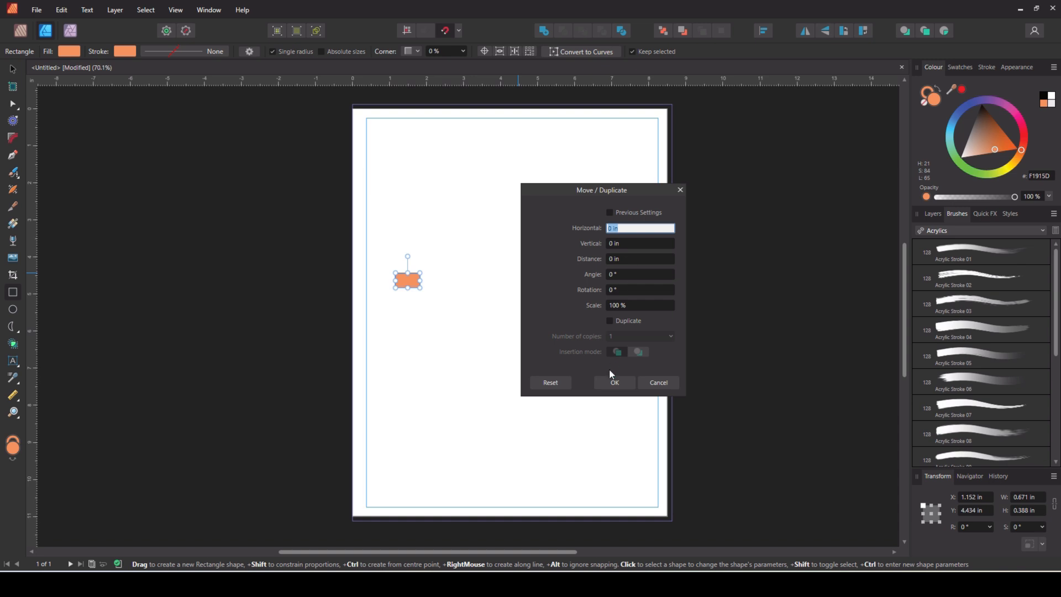
{"action": "type", "text": ".671"}
{"action": "left_click", "coordinate": [610, 320]}
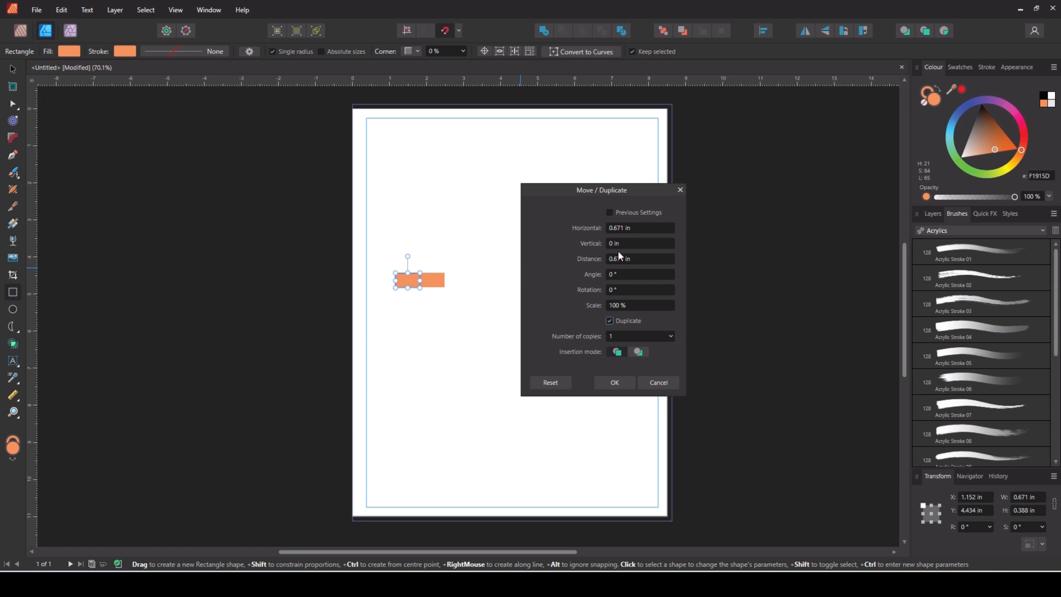
{"action": "left_click", "coordinate": [617, 227]}
{"action": "left_click", "coordinate": [617, 227]}
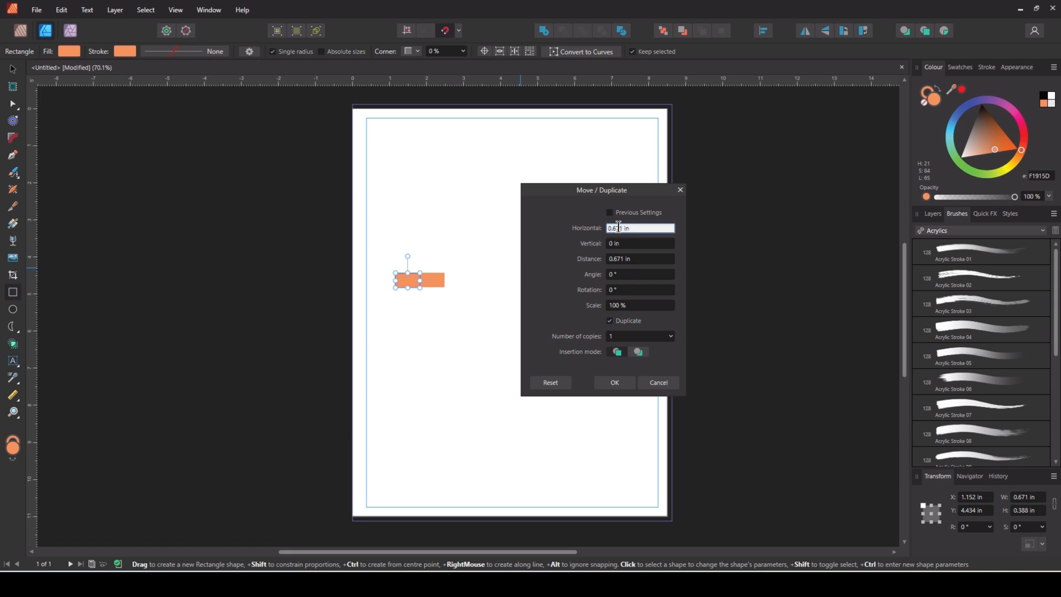
{"action": "left_click_drag", "start_coordinate": [623, 228], "coordinate": [549, 225]}
{"action": "type", "text": "0.871"}
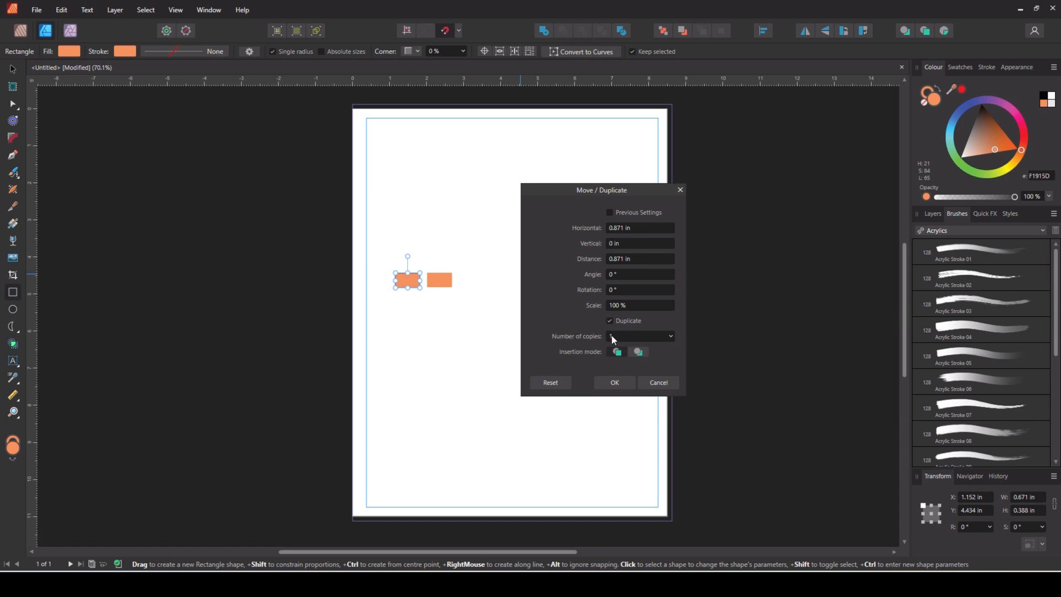
Make 4 copies of the brick to complete the row of five
{"action": "left_click", "coordinate": [670, 335]}
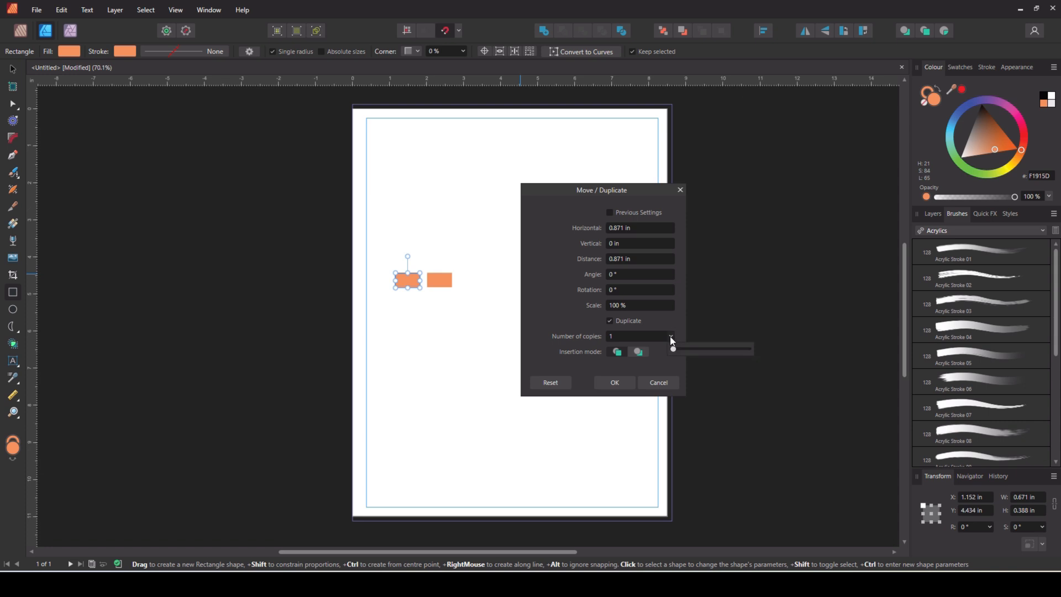
{"action": "left_click", "coordinate": [624, 334]}
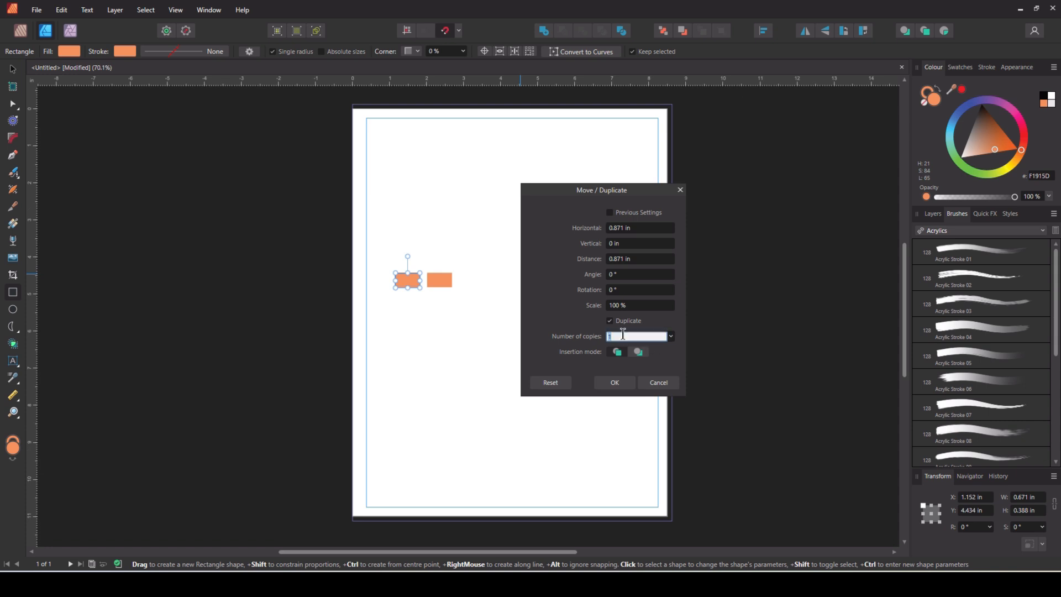
{"action": "type", "text": "4"}
{"action": "left_click_drag", "start_coordinate": [567, 336], "coordinate": [568, 336]}
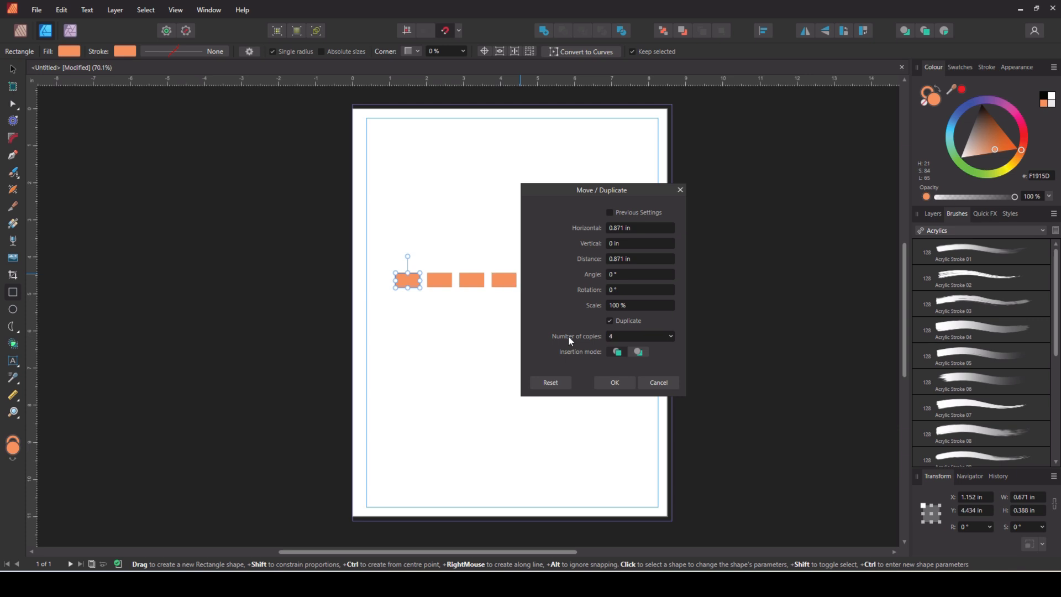
{"action": "left_click", "coordinate": [614, 383]}
{"action": "left_click", "coordinate": [555, 404]}
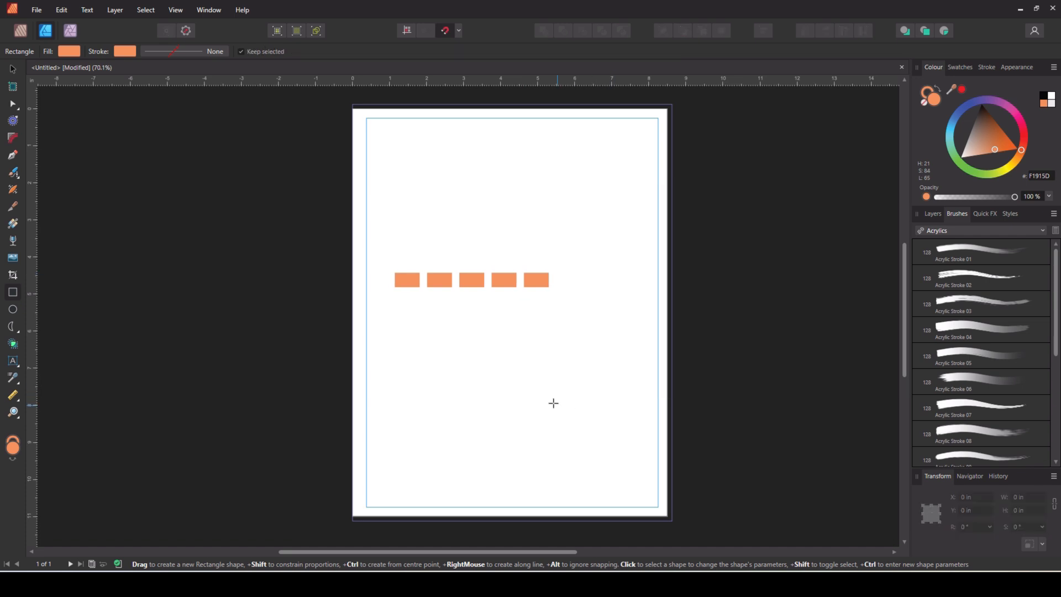
Group the five bricks into one 4.155 in wide row and reopen Move / Duplicate
{"action": "left_click", "coordinate": [12, 69]}
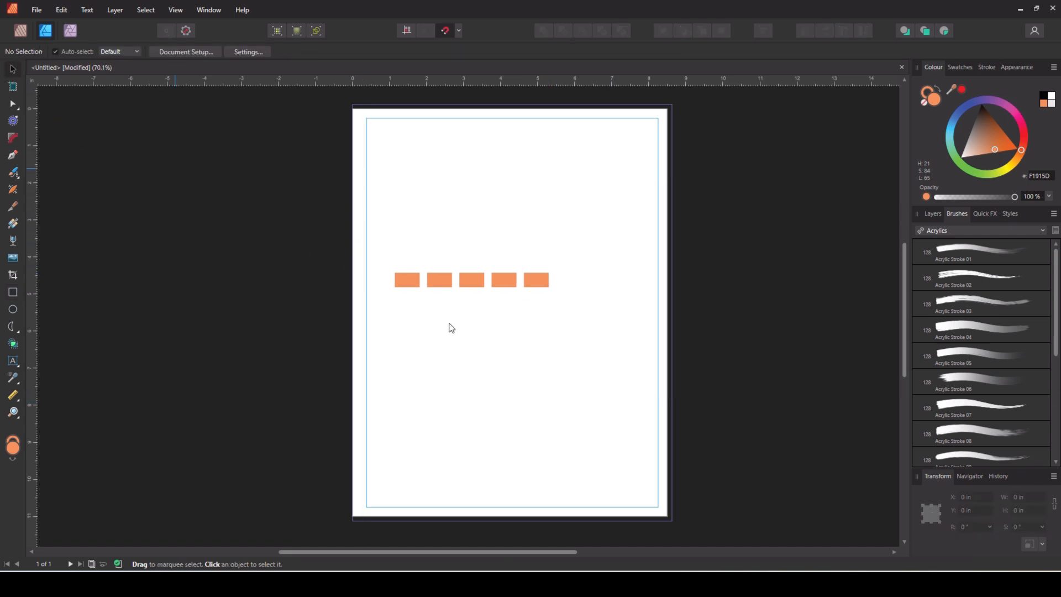
{"action": "left_click_drag", "start_coordinate": [381, 247], "coordinate": [618, 332]}
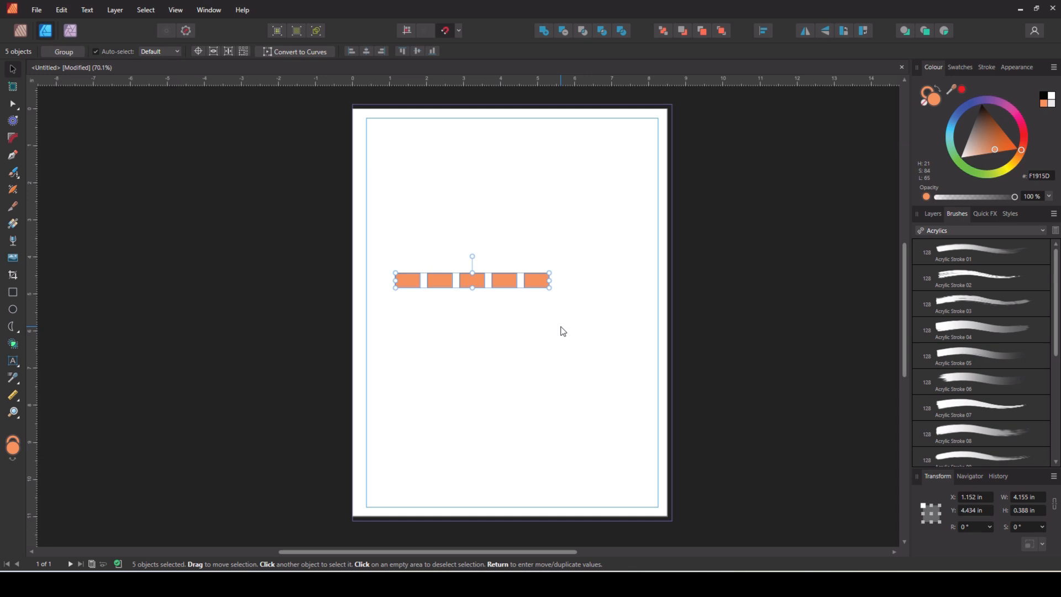
{"action": "key", "text": "ctrl+g"}
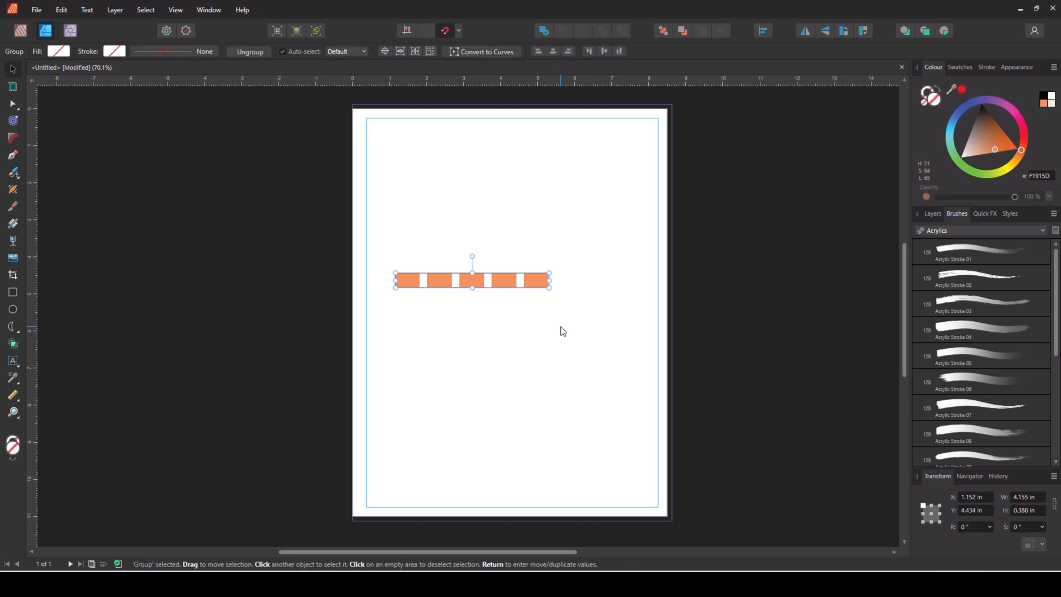
{"action": "key", "text": "Return"}
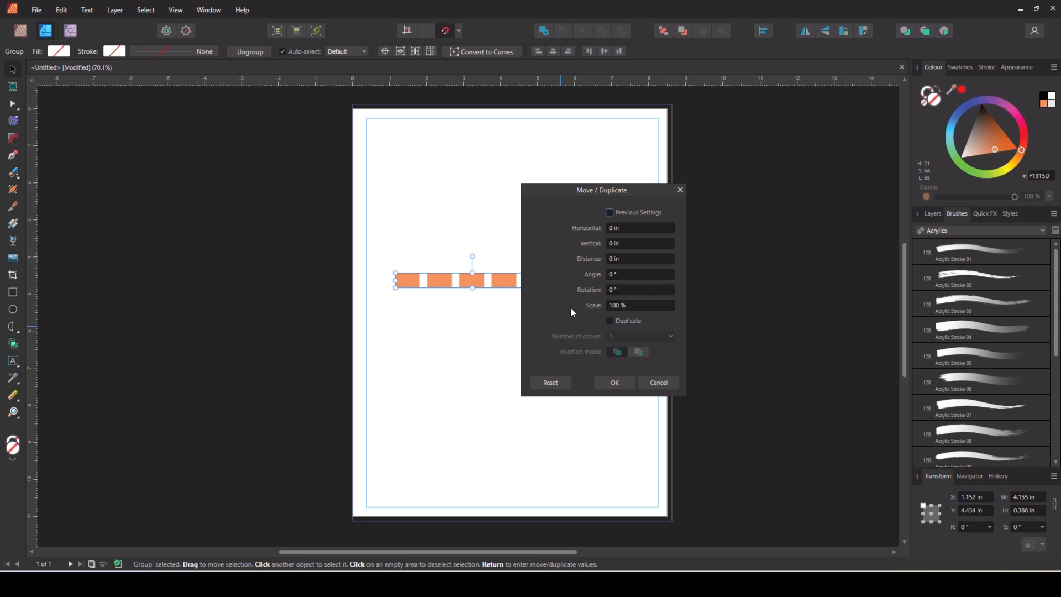
Duplicate the brick row twice downward at a 0.488 in vertical offset
{"action": "left_click", "coordinate": [617, 241]}
{"action": "type", "text": ".488"}
{"action": "left_click", "coordinate": [610, 321]}
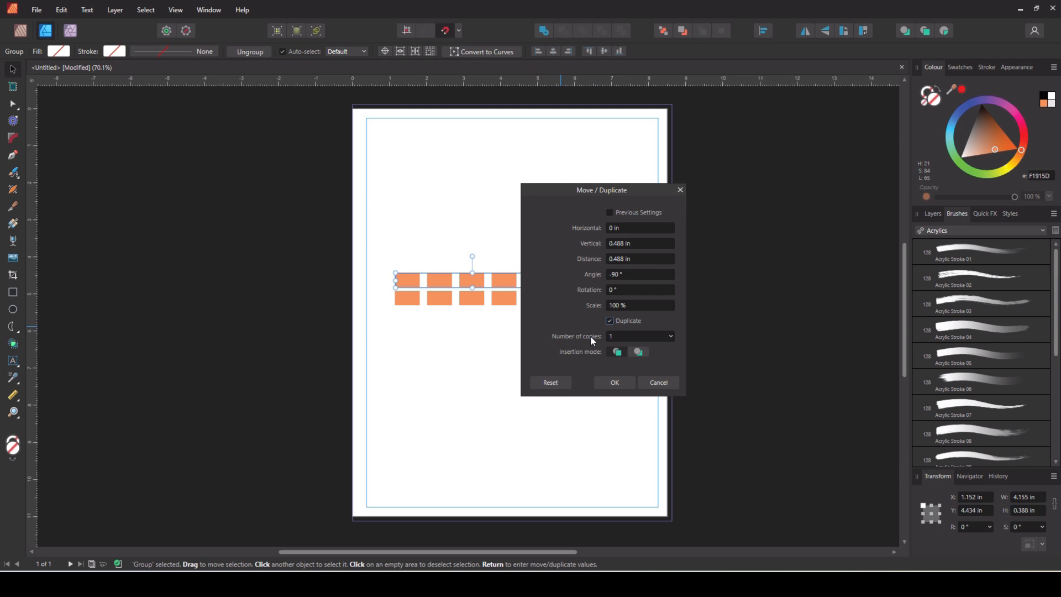
{"action": "left_click_drag", "start_coordinate": [591, 336], "coordinate": [594, 338]}
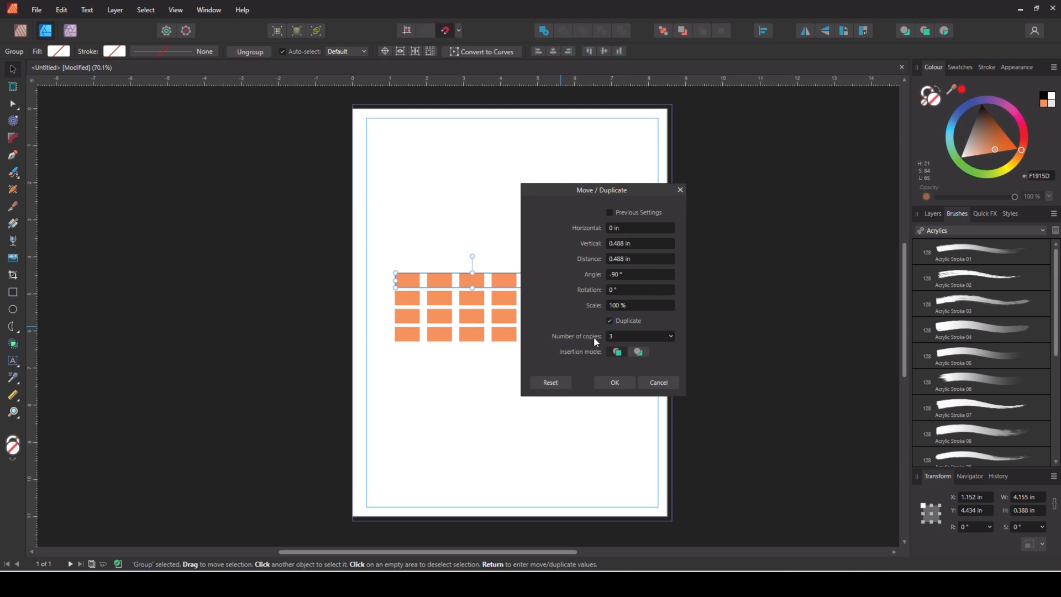
{"action": "scroll", "coordinate": [594, 338], "scroll_direction": "down", "scroll_amount": 1}
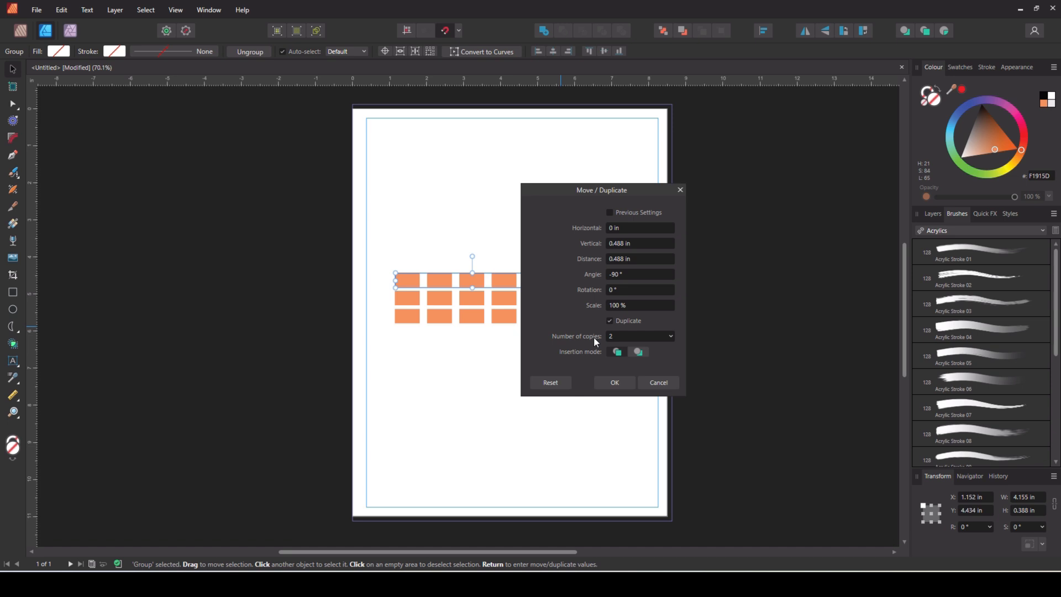
{"action": "left_click", "coordinate": [614, 382]}
{"action": "left_click_drag", "start_coordinate": [585, 348], "coordinate": [380, 310]}
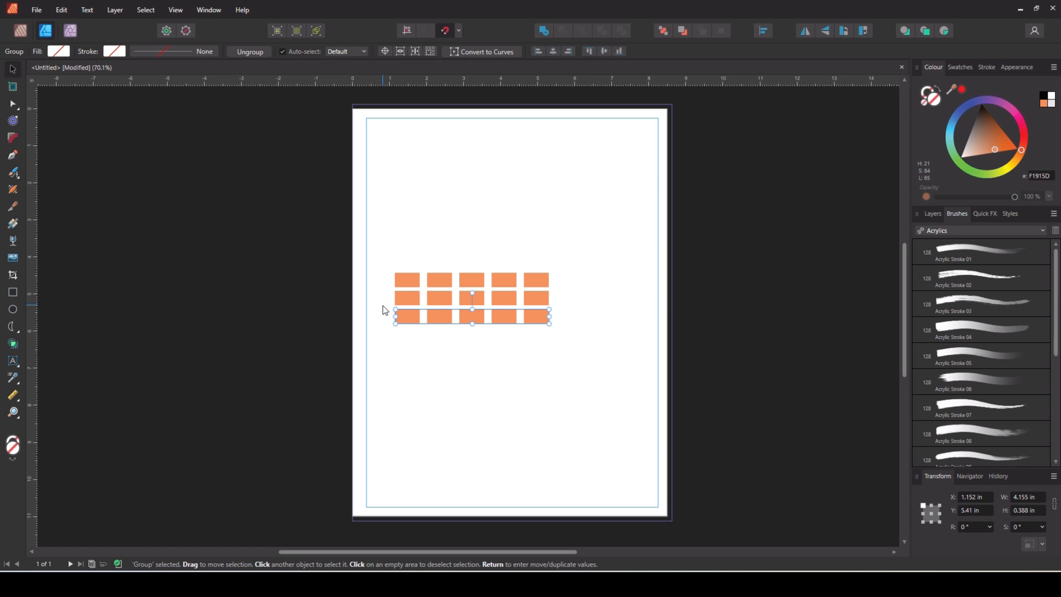
Shift the middle brick row right by about half a brick for a staggered bond
{"action": "left_click", "coordinate": [931, 214]}
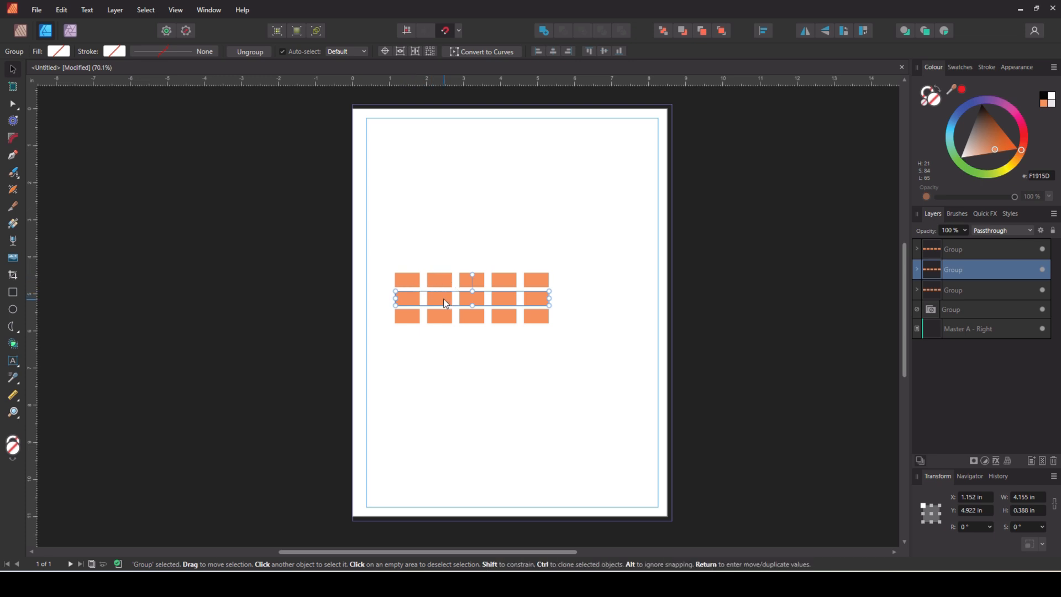
{"action": "left_click_drag", "start_coordinate": [444, 299], "coordinate": [461, 296]}
{"action": "left_click", "coordinate": [489, 442]}
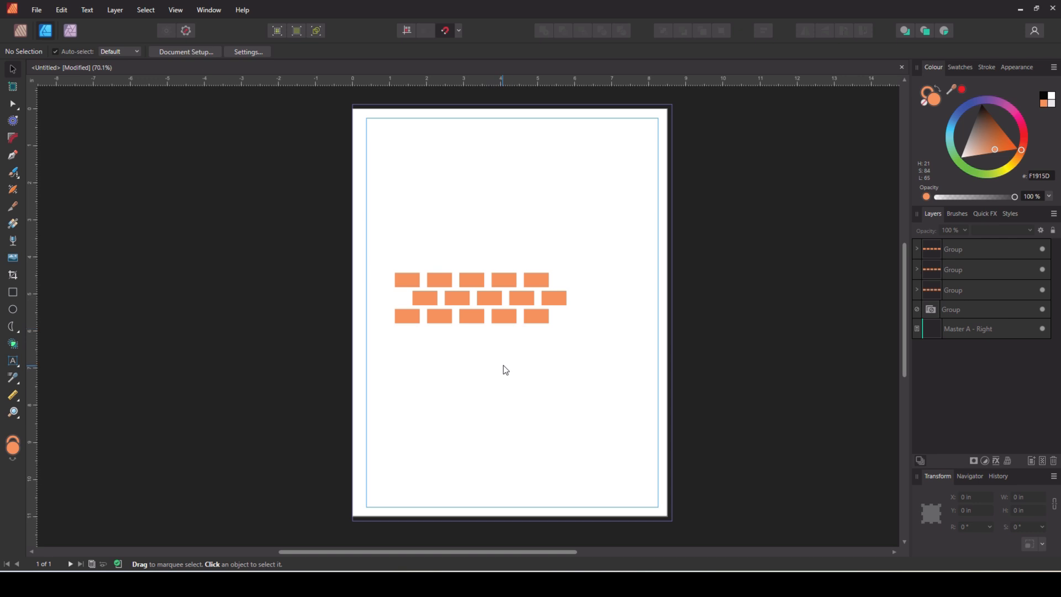
{"action": "scroll", "coordinate": [478, 341], "scroll_direction": "up", "scroll_amount": 3}
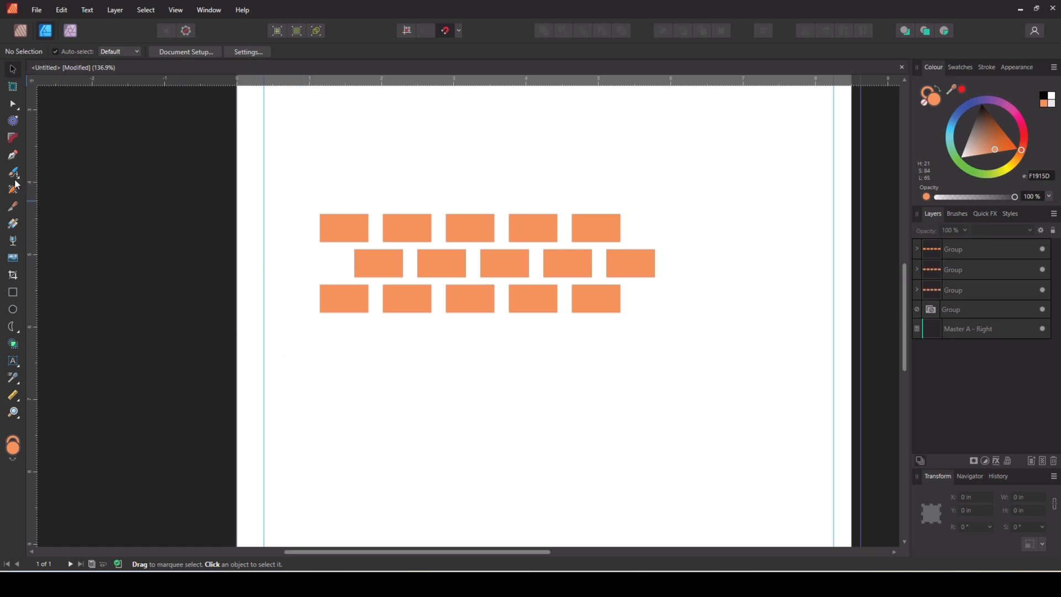
Choose the Pencil Tool from the pen tool group for freehand sketching
{"action": "left_click", "coordinate": [12, 155]}
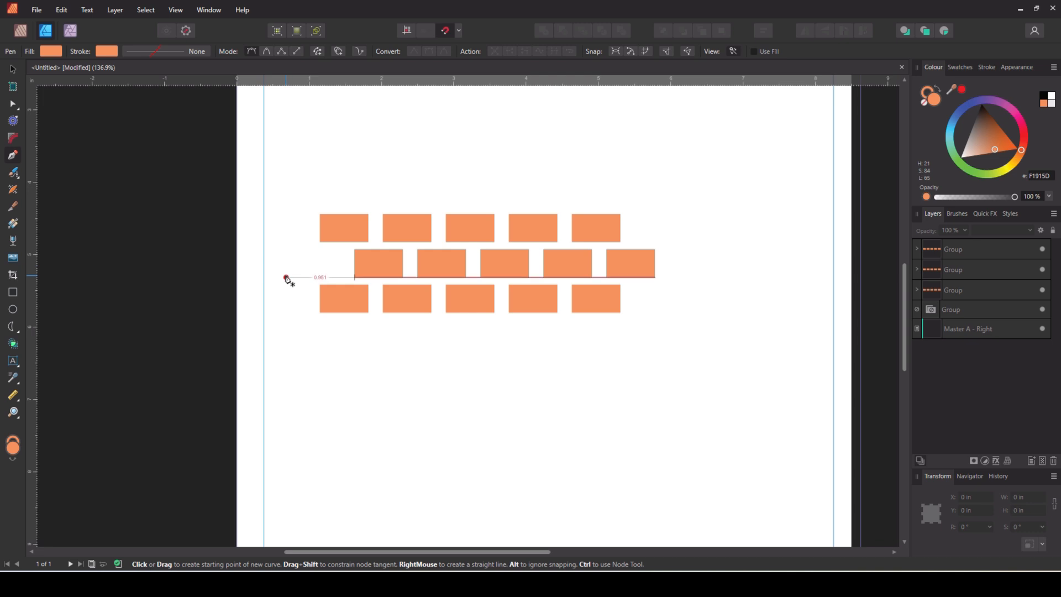
{"action": "scroll", "coordinate": [356, 267], "scroll_direction": "up", "scroll_amount": 4}
{"action": "scroll", "coordinate": [379, 254], "scroll_direction": "up", "scroll_amount": 1}
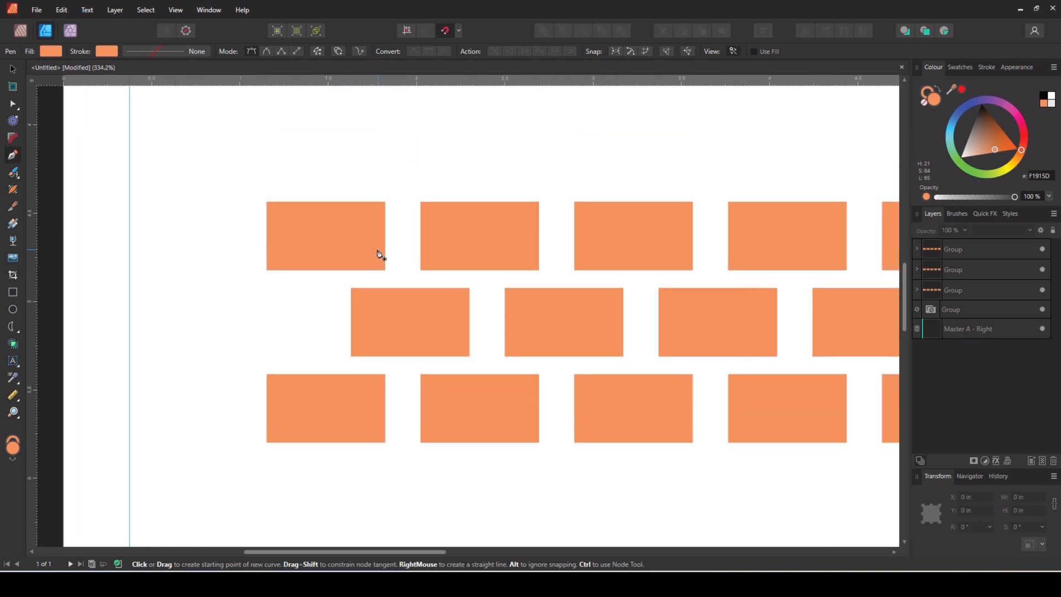
{"action": "scroll", "coordinate": [343, 268], "scroll_direction": "up", "scroll_amount": 1}
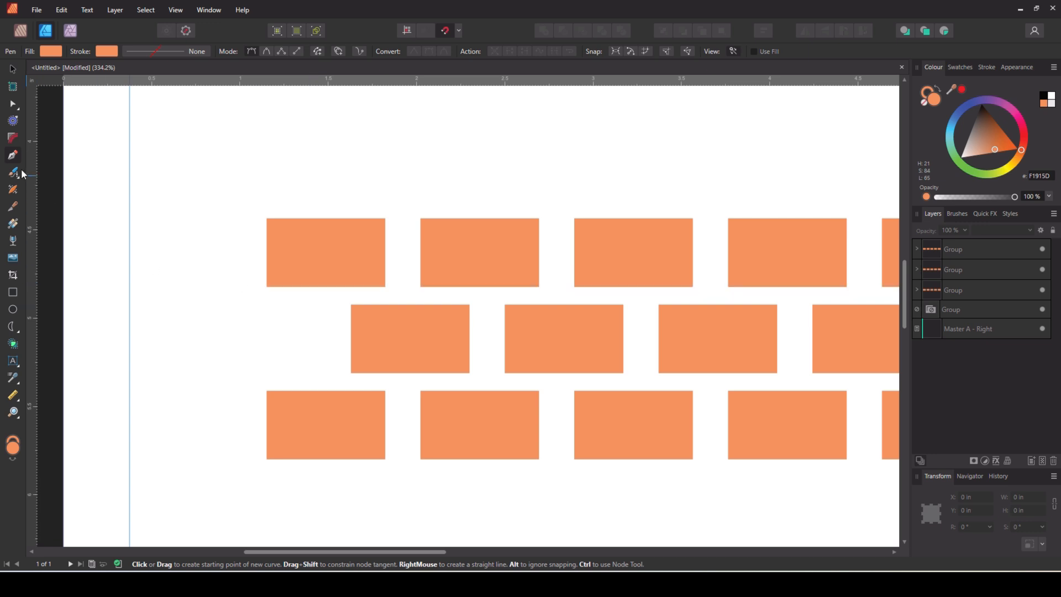
{"action": "right_click", "coordinate": [16, 207]}
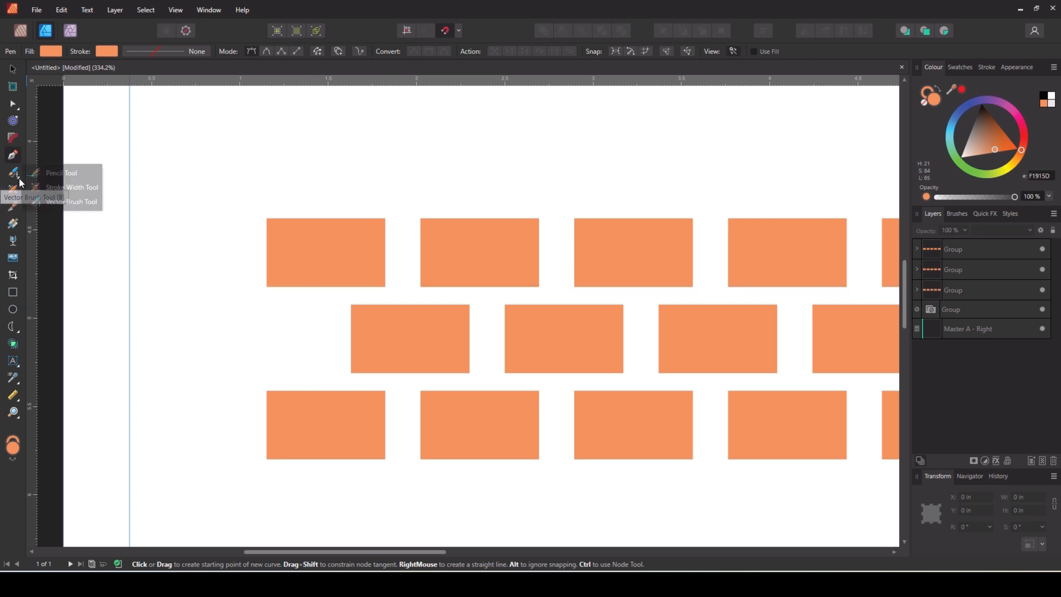
{"action": "left_click", "coordinate": [61, 173]}
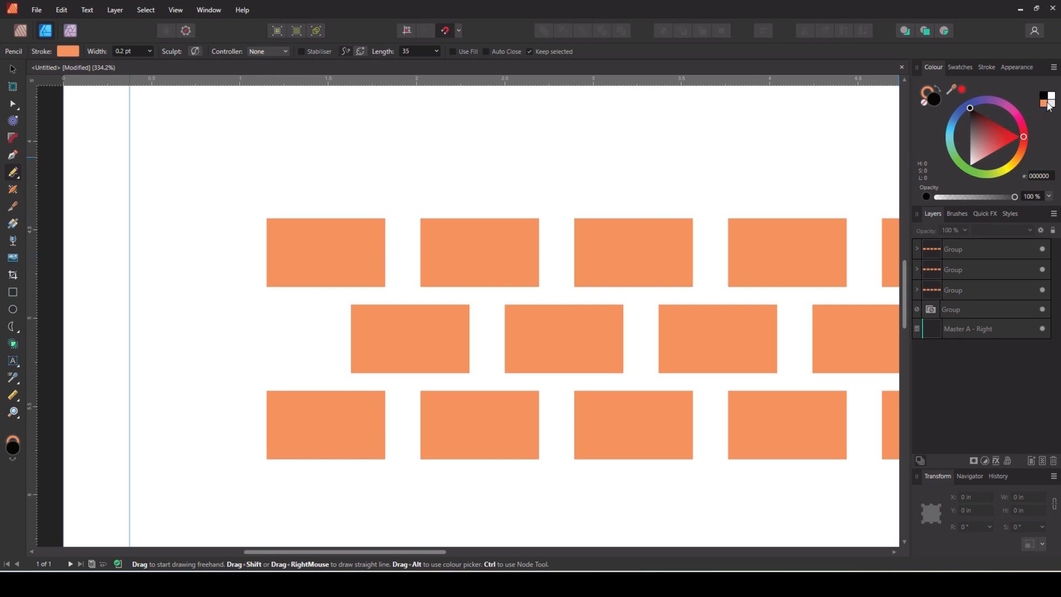
{"action": "mouse_move", "coordinate": [317, 276]}
{"action": "left_mouse_down"}
{"action": "mouse_move", "coordinate": [315, 289]}
{"action": "mouse_move", "coordinate": [302, 258]}
{"action": "mouse_move", "coordinate": [328, 265]}
{"action": "mouse_move", "coordinate": [352, 233]}
{"action": "mouse_move", "coordinate": [291, 233]}
{"action": "left_mouse_up"}
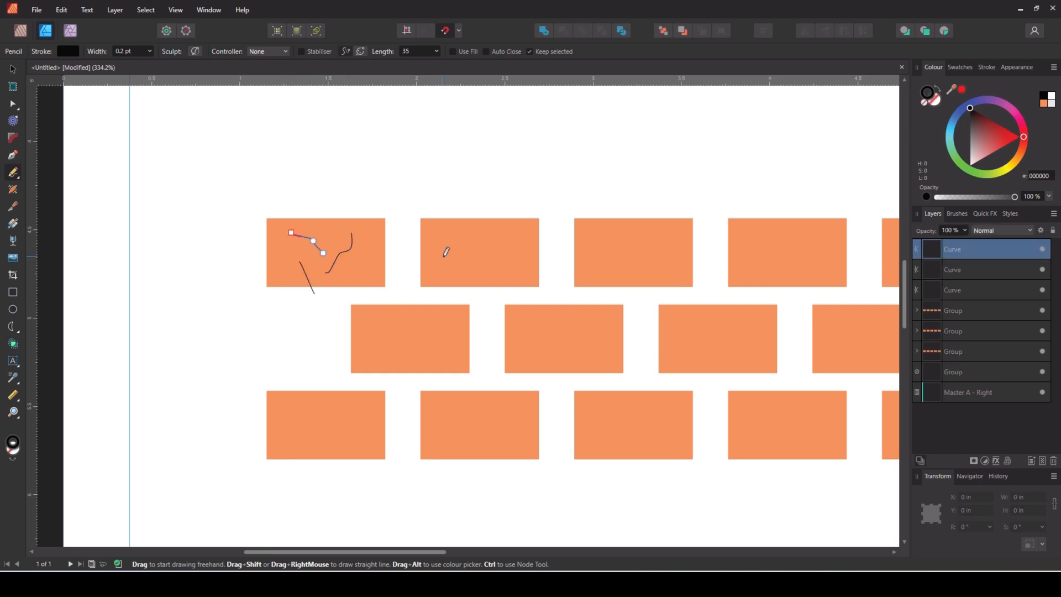
{"action": "mouse_move", "coordinate": [449, 265]}
{"action": "left_mouse_down"}
{"action": "mouse_move", "coordinate": [481, 246]}
{"action": "mouse_move", "coordinate": [504, 254]}
{"action": "mouse_move", "coordinate": [489, 230]}
{"action": "mouse_move", "coordinate": [469, 235]}
{"action": "left_mouse_up"}
{"action": "mouse_move", "coordinate": [609, 273]}
{"action": "left_mouse_down"}
{"action": "mouse_move", "coordinate": [612, 255]}
{"action": "mouse_move", "coordinate": [660, 243]}
{"action": "mouse_move", "coordinate": [643, 239]}
{"action": "left_mouse_up"}
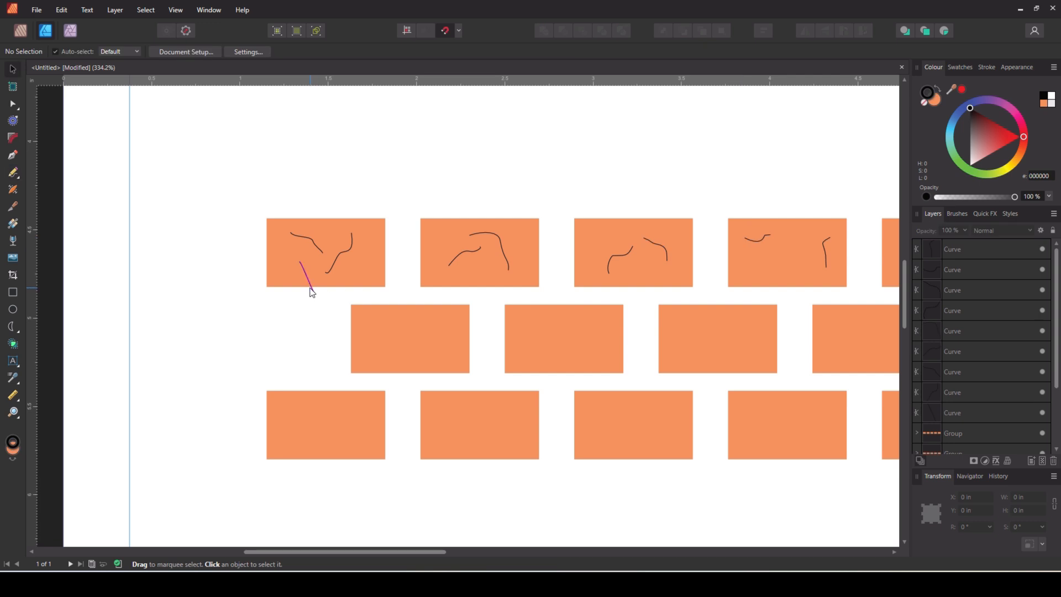
{"action": "left_click", "coordinate": [312, 291]}
{"action": "left_click_drag", "start_coordinate": [310, 284], "coordinate": [298, 274]}
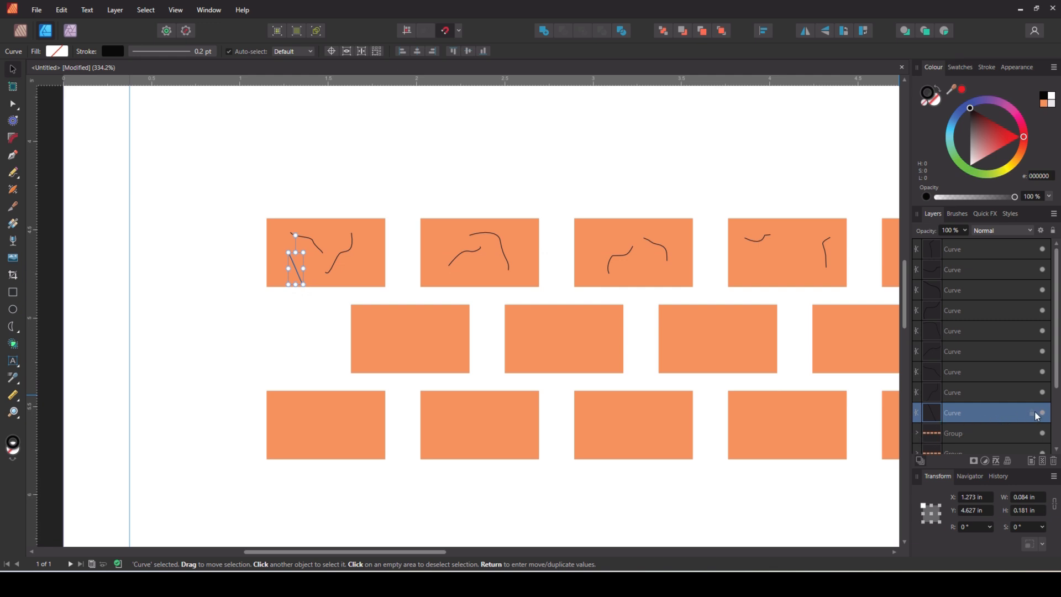
{"action": "left_click", "coordinate": [288, 319]}
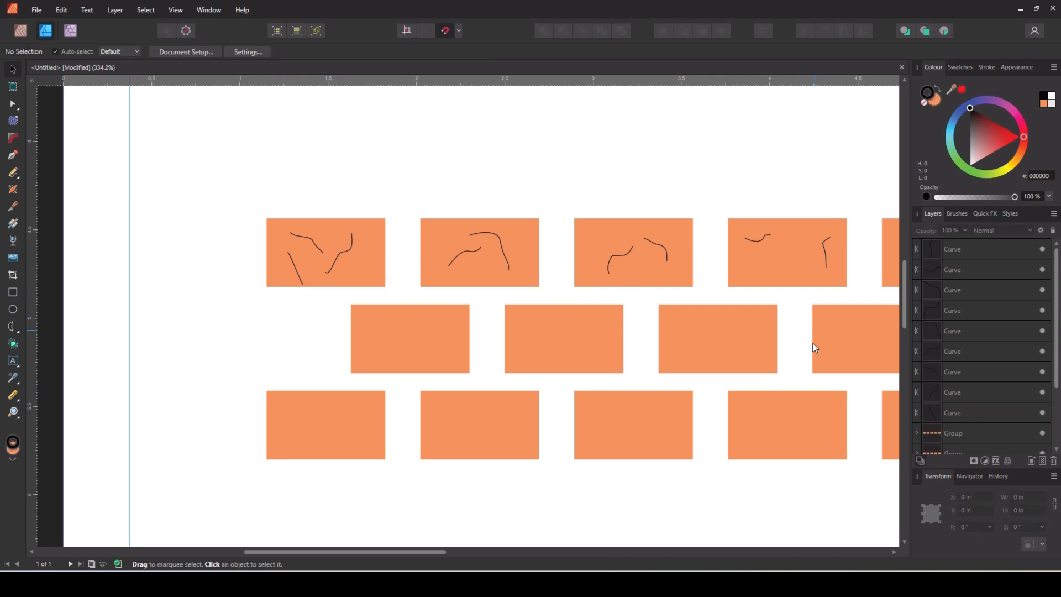
{"action": "left_click_drag", "start_coordinate": [372, 552], "coordinate": [427, 555]}
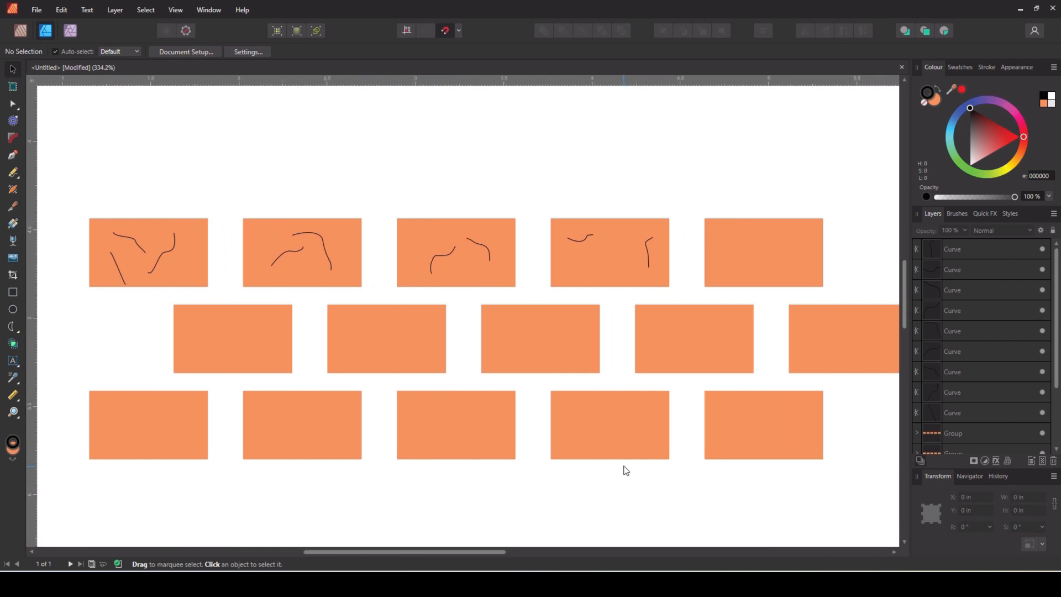
{"action": "scroll", "coordinate": [623, 469], "scroll_direction": "down", "scroll_amount": 1}
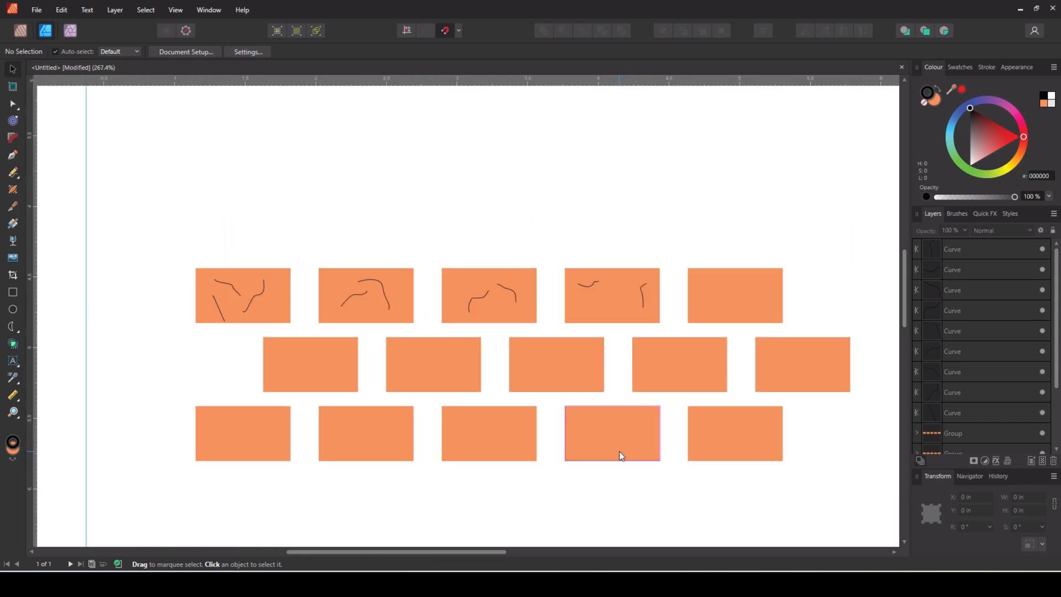
{"action": "scroll", "coordinate": [613, 450], "scroll_direction": "down", "scroll_amount": 1}
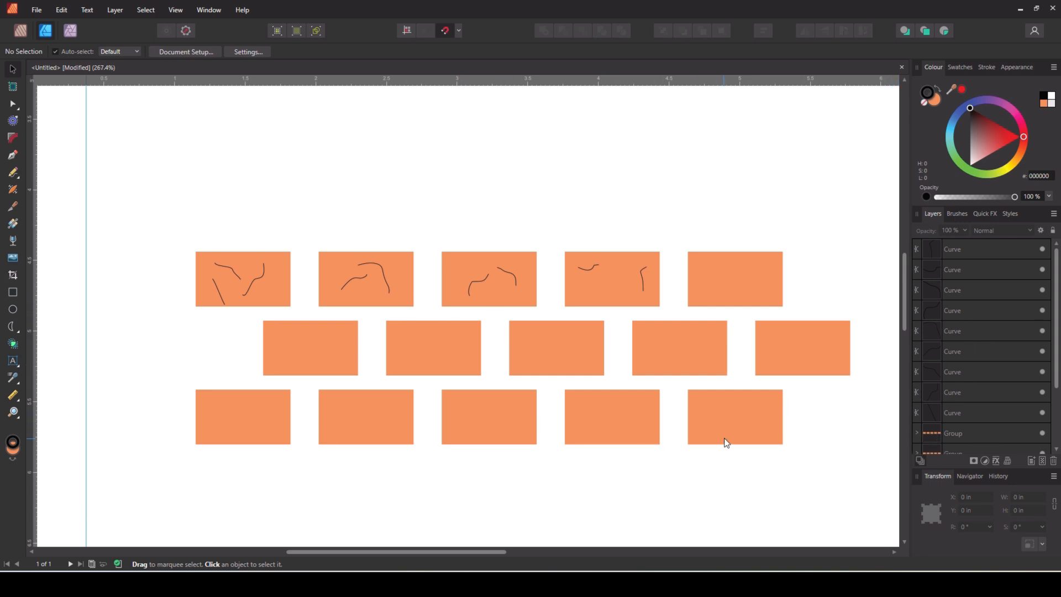
Group the three crack lines on the first brick
{"action": "left_click", "coordinate": [252, 281]}
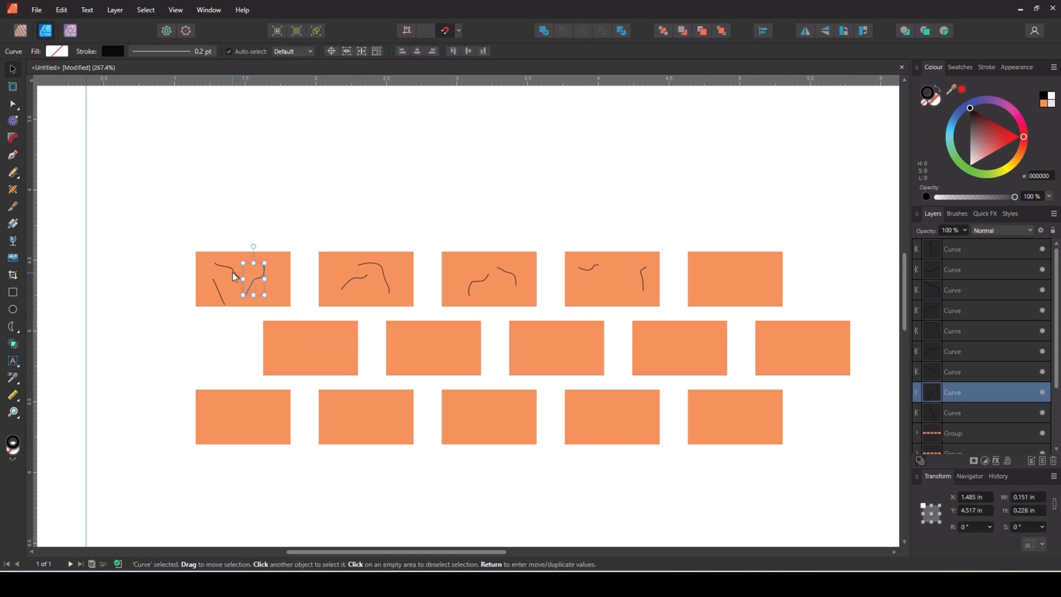
{"action": "left_click", "coordinate": [232, 272], "text": "shift"}
{"action": "left_click", "coordinate": [224, 302], "text": "shift"}
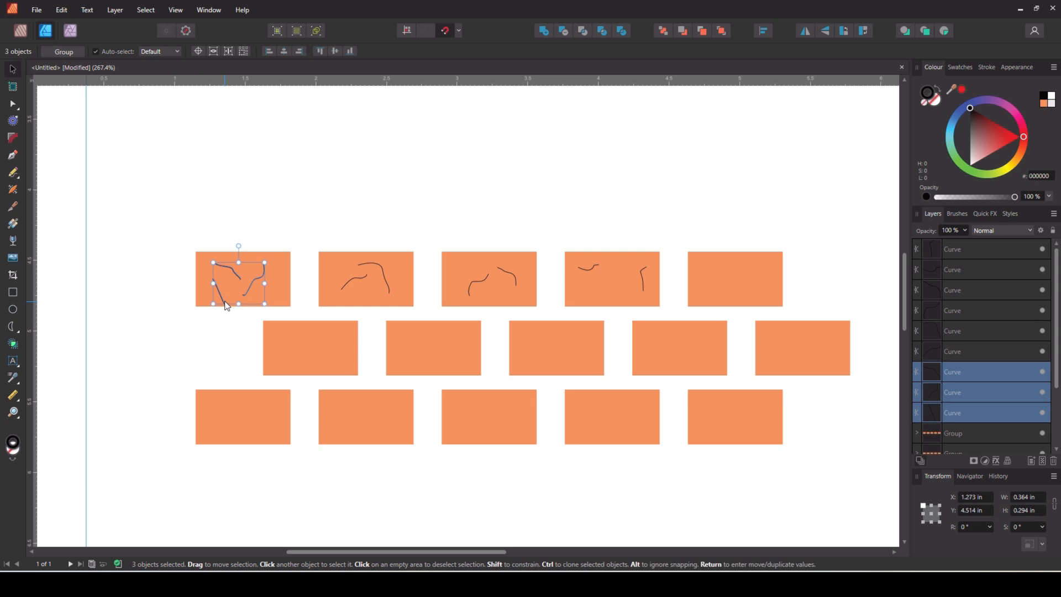
{"action": "key", "text": "ctrl+g"}
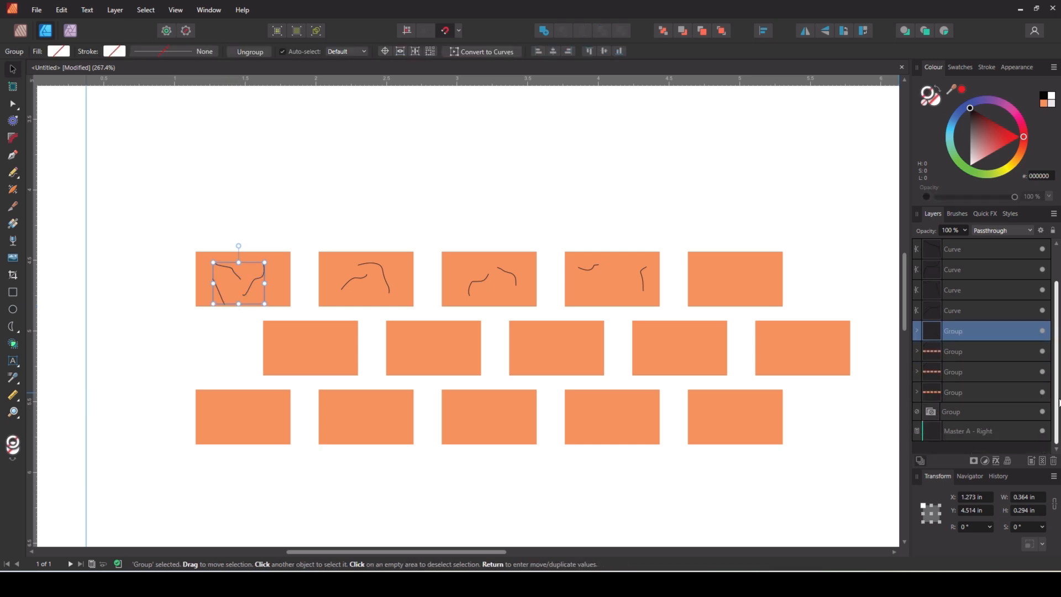
Nest the crack group inside the first brick's rectangle in the Layers panel
{"action": "left_click", "coordinate": [916, 392]}
{"action": "scroll", "coordinate": [977, 422], "scroll_direction": "down", "scroll_amount": 1}
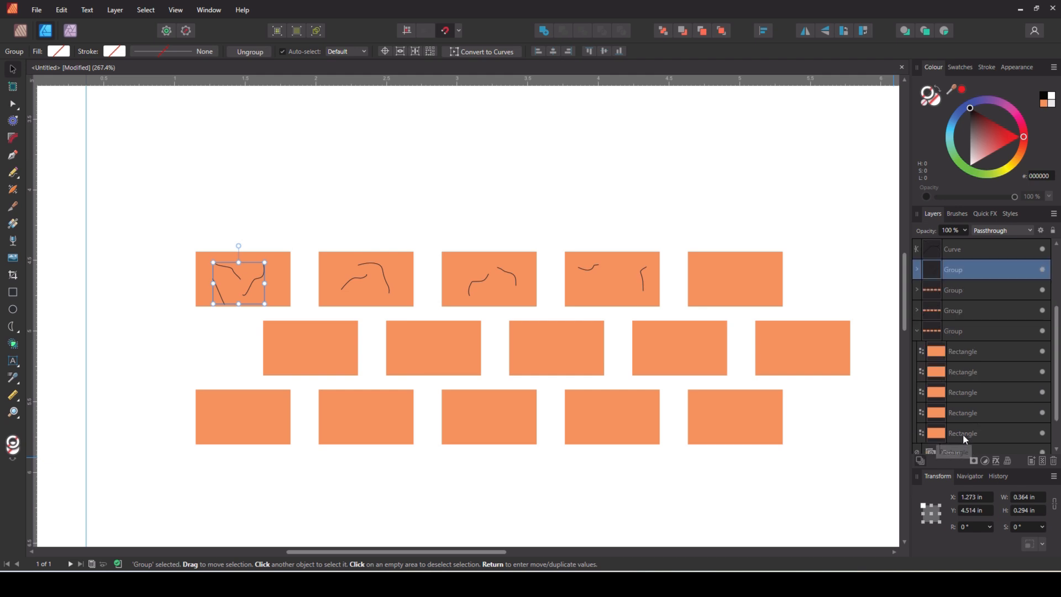
{"action": "left_click", "coordinate": [963, 434]}
{"action": "left_click_drag", "start_coordinate": [955, 267], "coordinate": [1009, 431]}
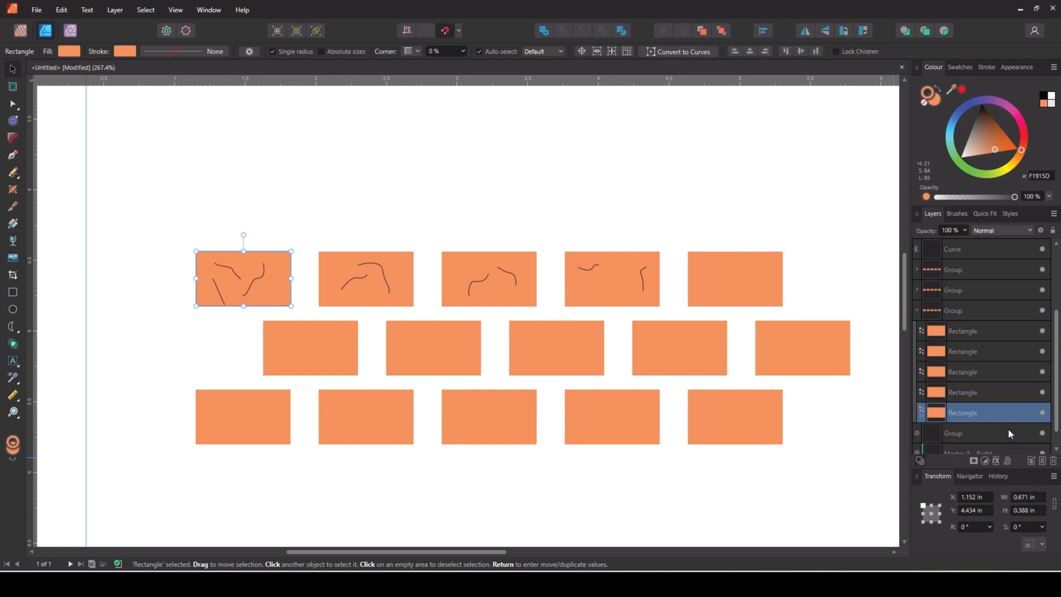
{"action": "left_click", "coordinate": [678, 522]}
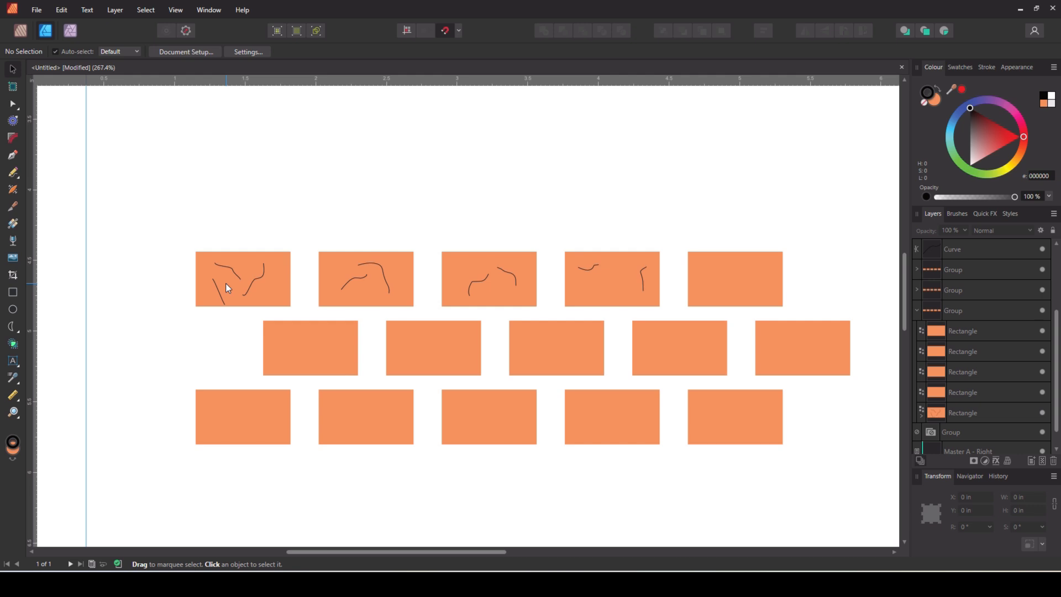
Marquee-select all bricks and crack lines and group them with Ctrl+G
{"action": "scroll", "coordinate": [821, 206], "scroll_direction": "down", "scroll_amount": 1}
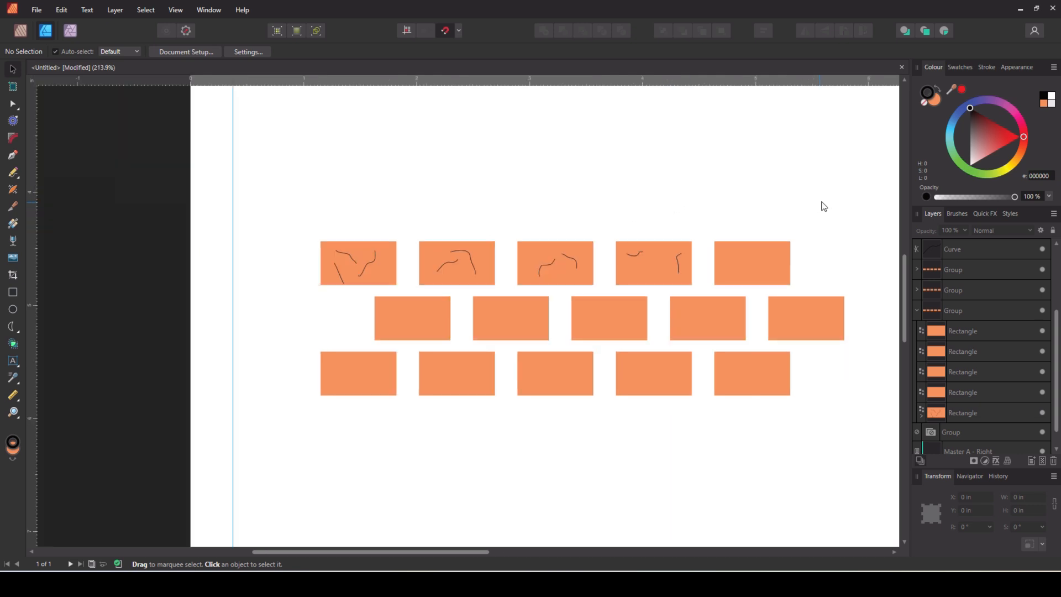
{"action": "left_click_drag", "start_coordinate": [413, 552], "coordinate": [463, 550]}
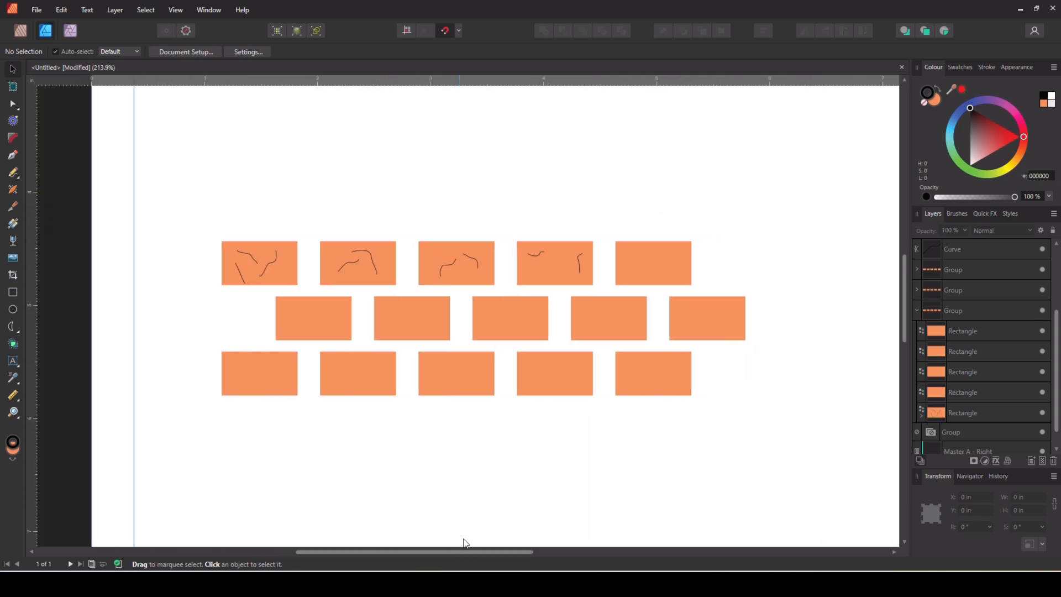
{"action": "left_click_drag", "start_coordinate": [161, 177], "coordinate": [841, 496]}
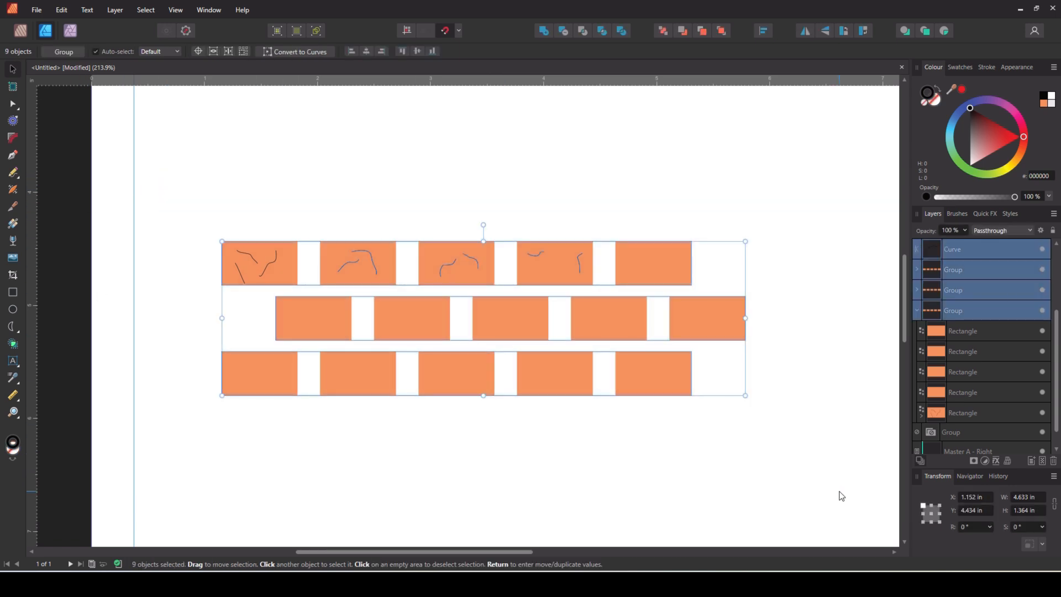
{"action": "key", "text": "ctrl+g"}
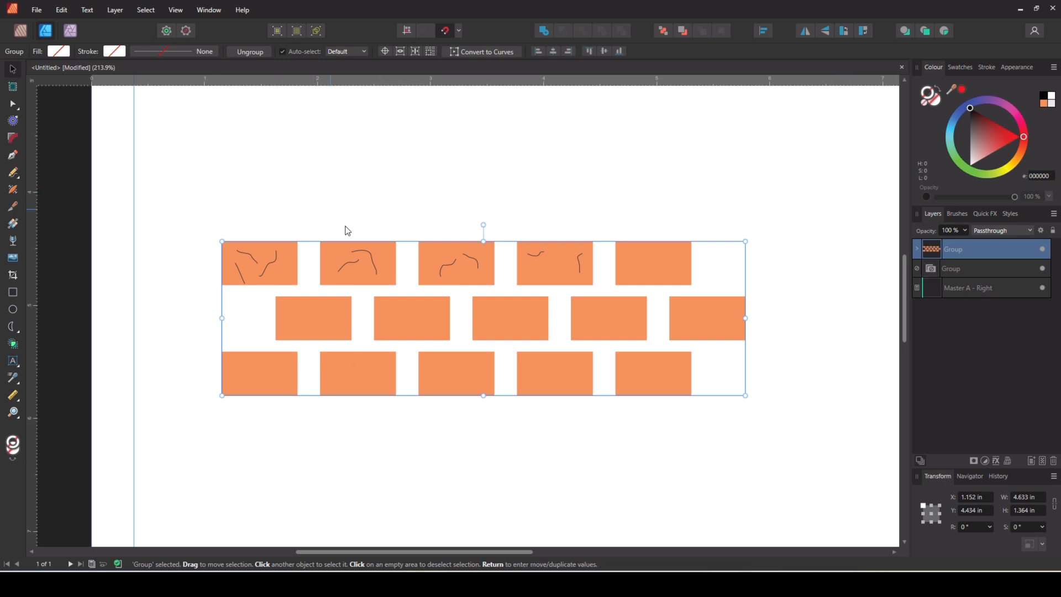
Export the brick wall as PNG with Area set to Selection Only (transparent background)
{"action": "left_click", "coordinate": [42, 11]}
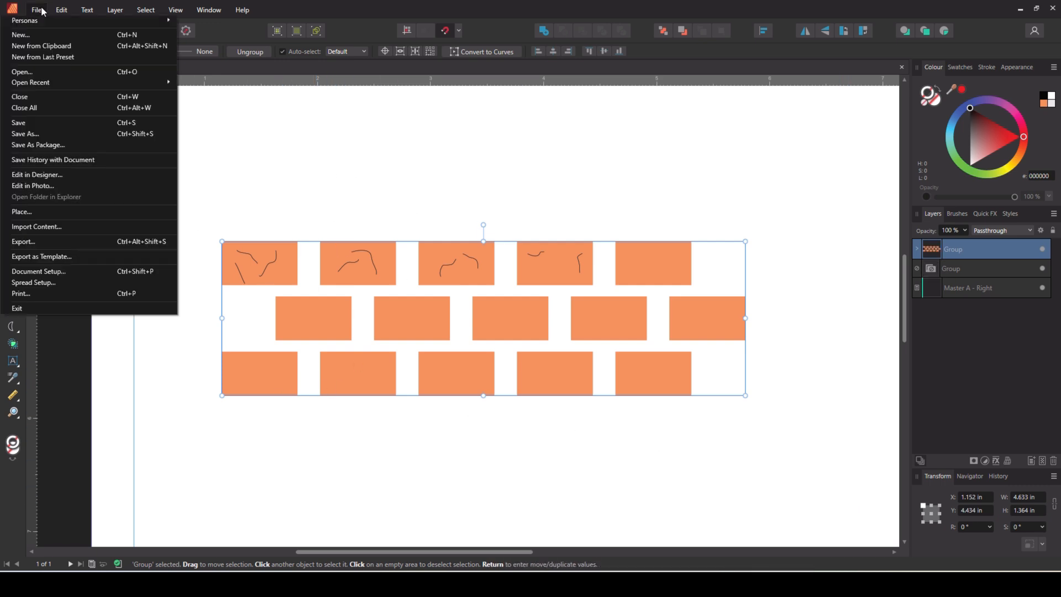
{"action": "left_click", "coordinate": [48, 242]}
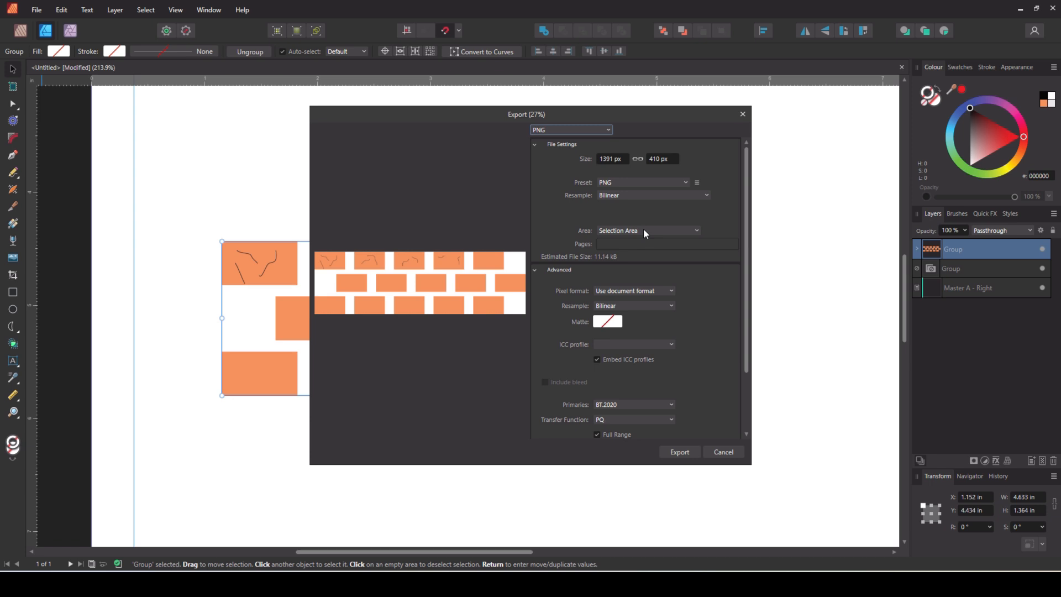
{"action": "left_click", "coordinate": [697, 231]}
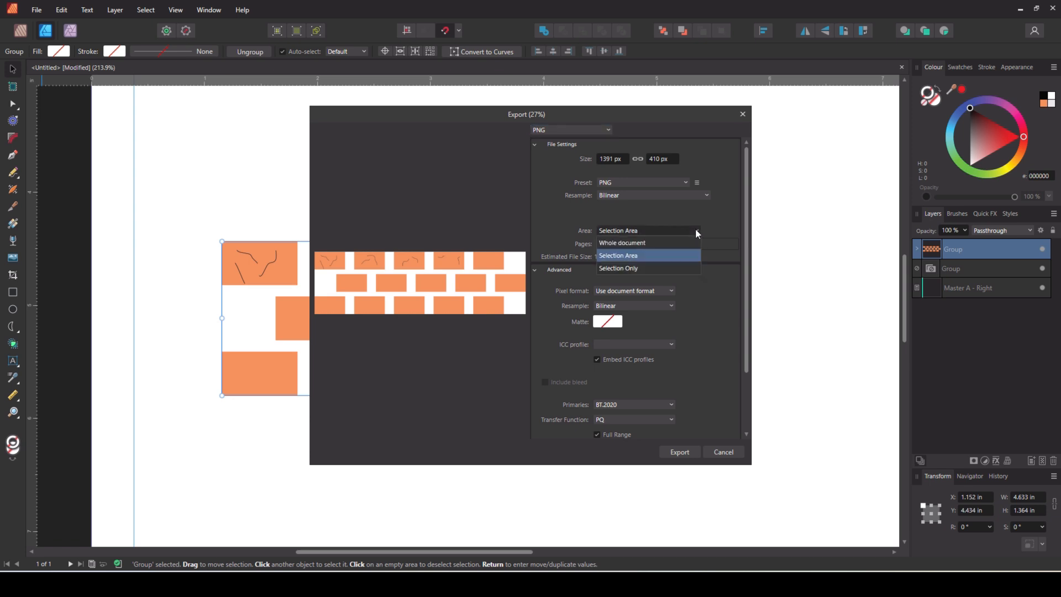
{"action": "left_click", "coordinate": [649, 269]}
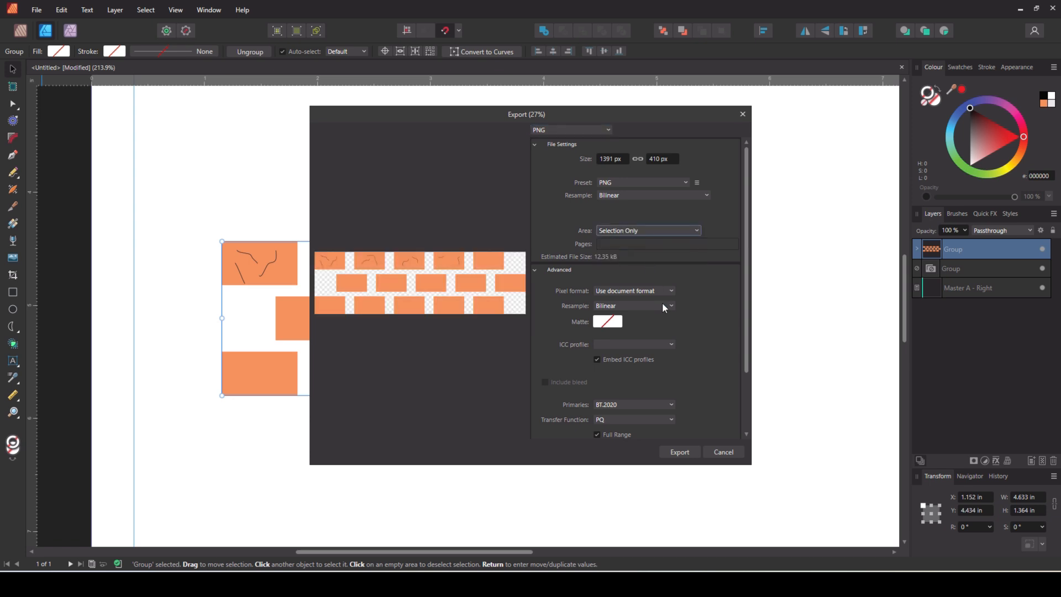
{"action": "left_click", "coordinate": [699, 231]}
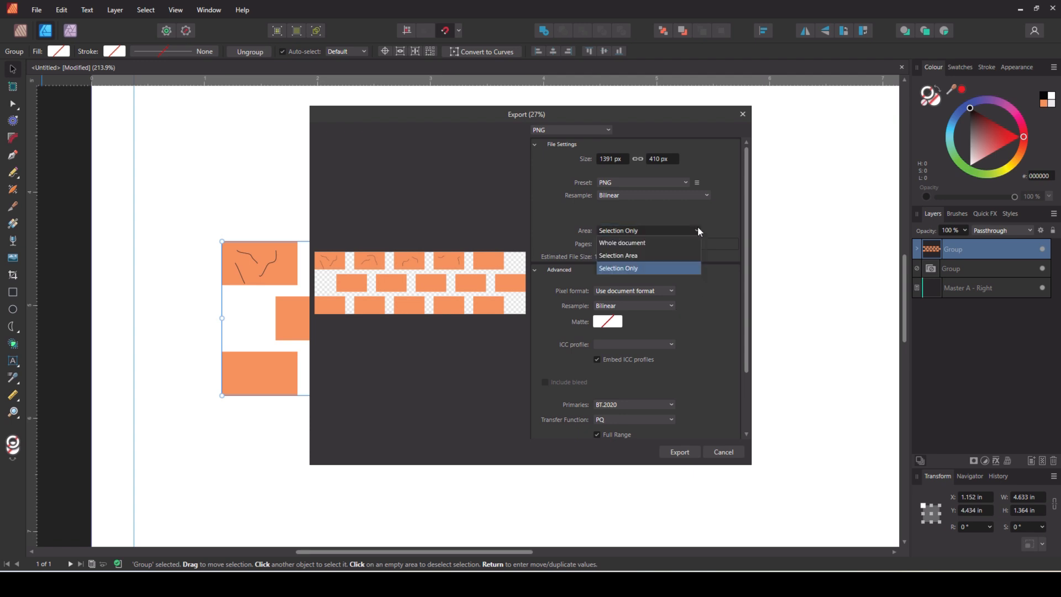
{"action": "left_click", "coordinate": [660, 257]}
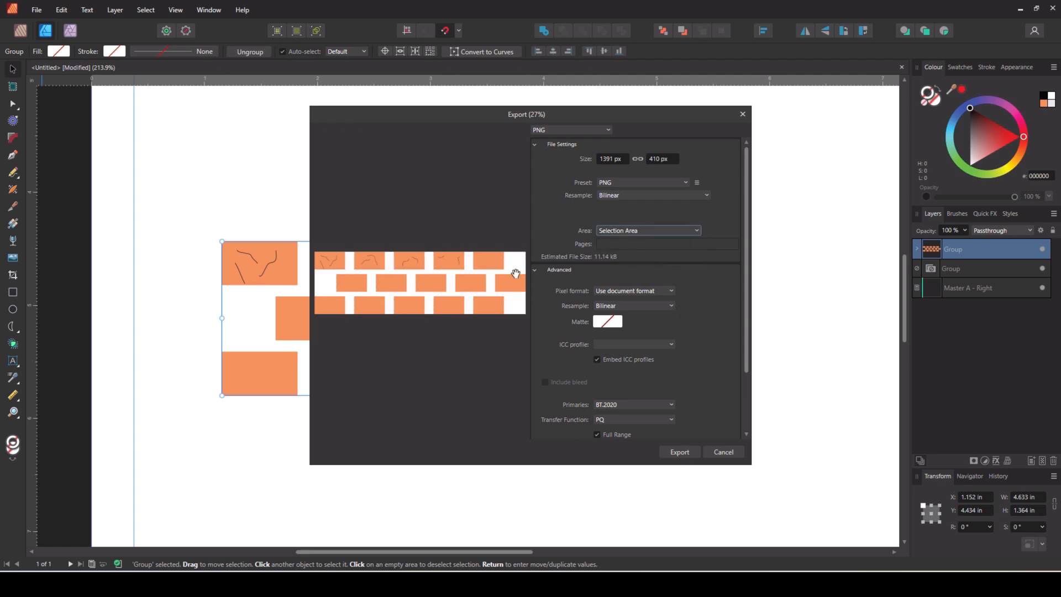
{"action": "left_click", "coordinate": [667, 231]}
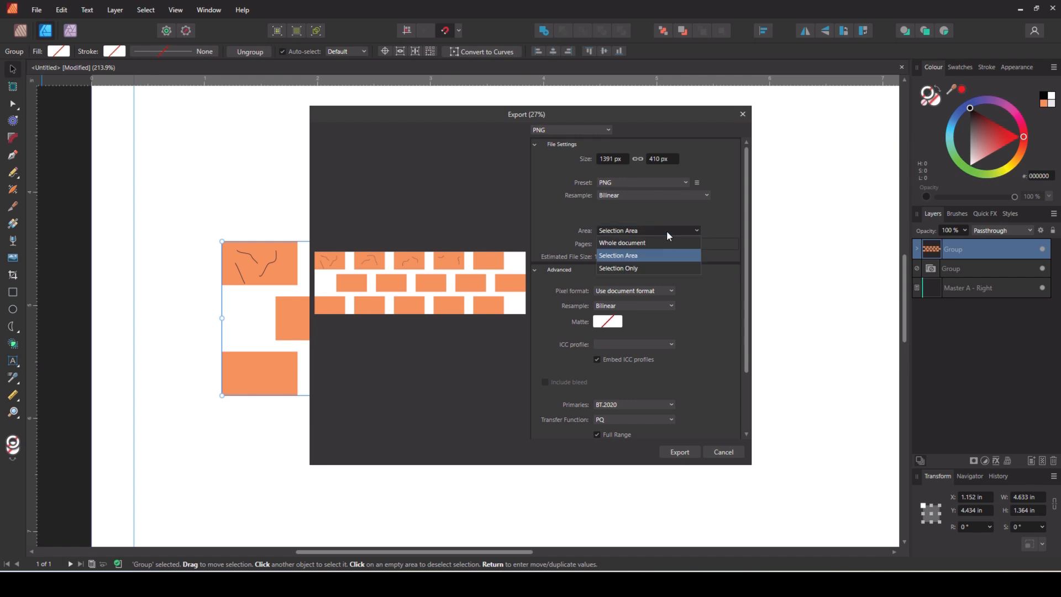
{"action": "left_click", "coordinate": [648, 268]}
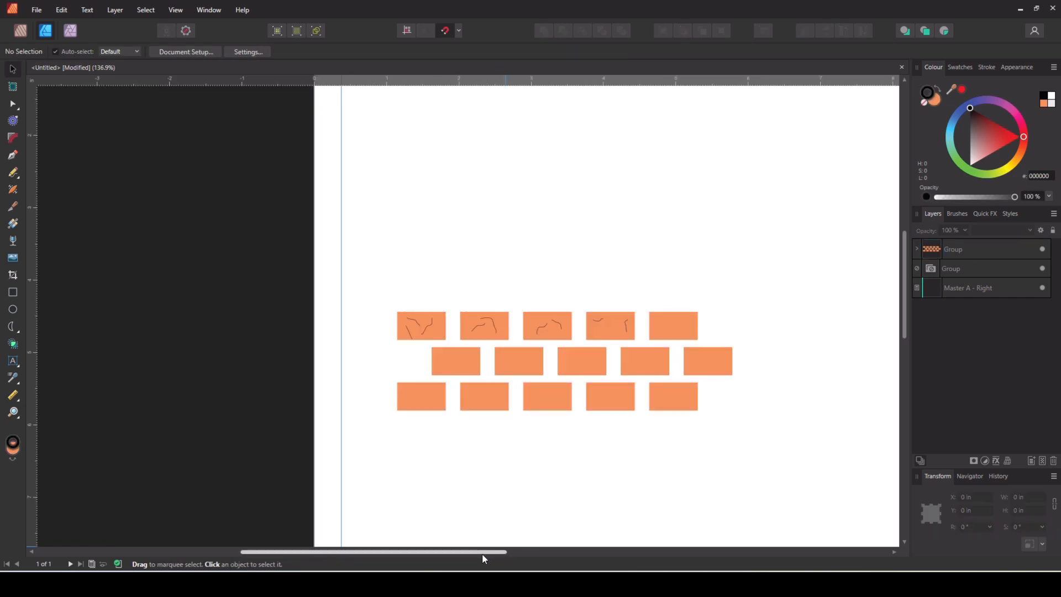
{"action": "scroll", "coordinate": [482, 552], "scroll_direction": "right", "scroll_amount": 3}
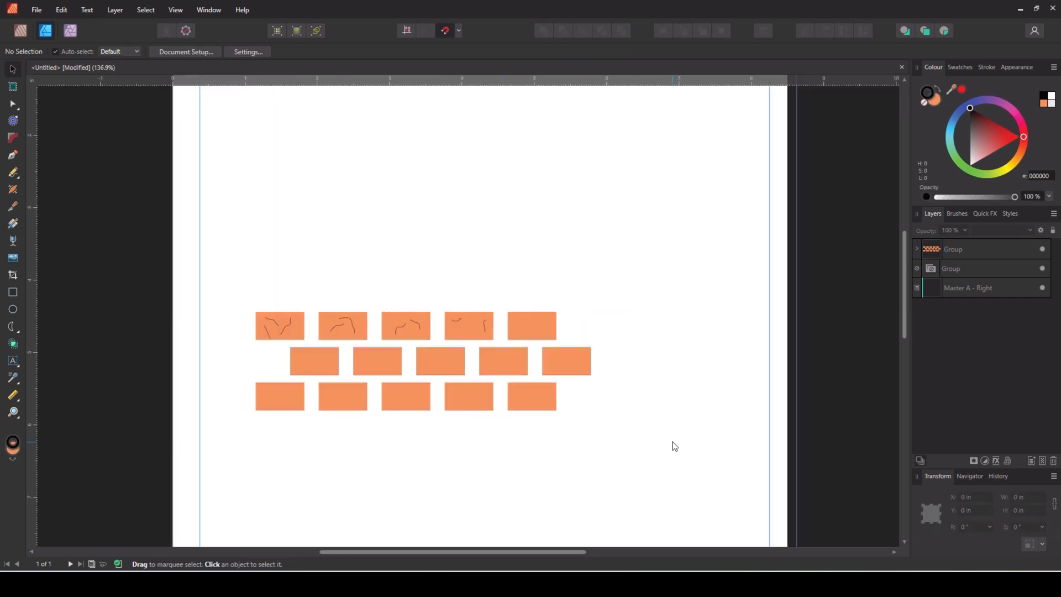
Create a new brush category named 'puzzle brushes' in the Brushes panel
{"action": "left_click", "coordinate": [955, 215]}
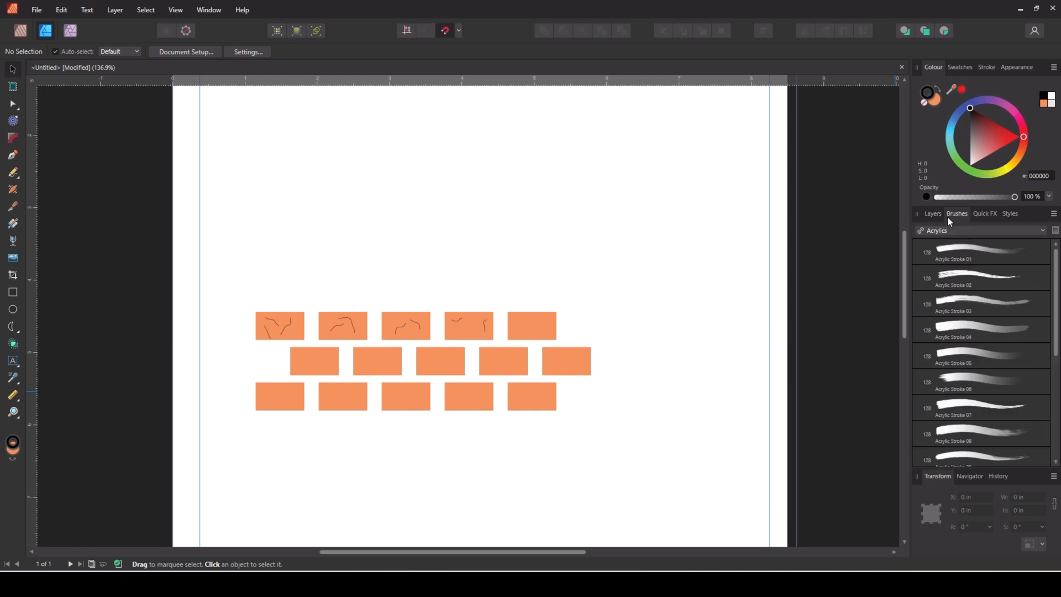
{"action": "left_click", "coordinate": [1053, 213]}
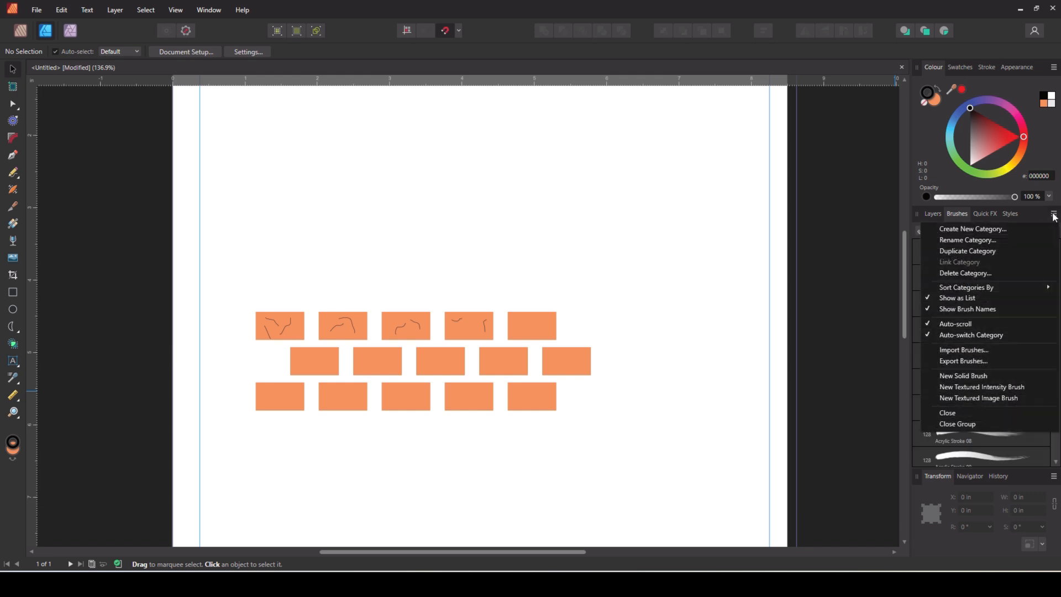
{"action": "left_click", "coordinate": [995, 231]}
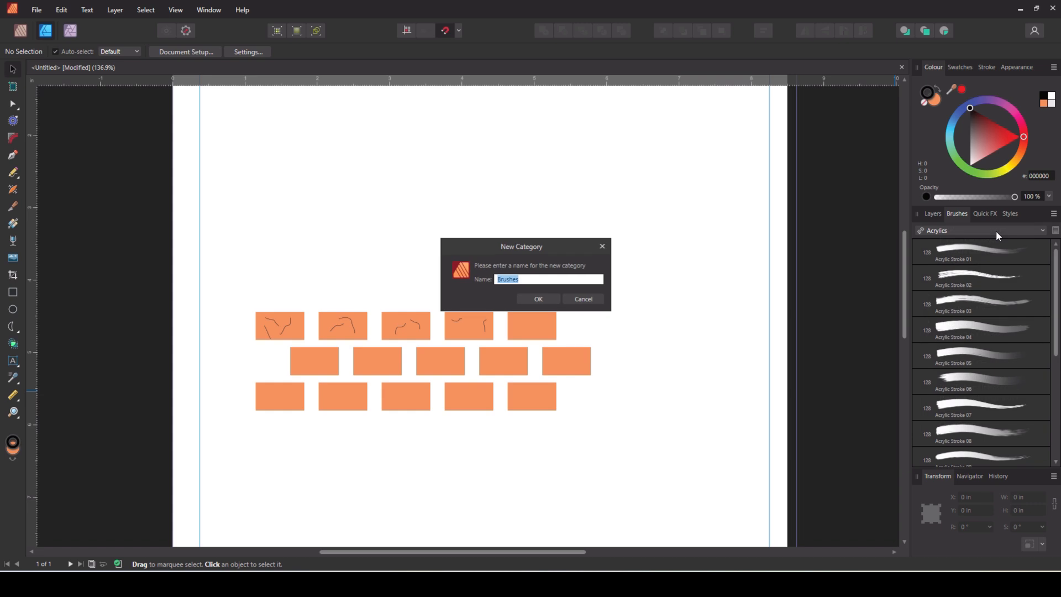
{"action": "type", "text": "puzzlw bruahw"}
{"action": "key", "text": "BackSpace"}
{"action": "key", "text": "BackSpace"}
{"action": "key", "text": "BackSpace"}
{"action": "type", "text": "shes"}
{"action": "left_click", "coordinate": [539, 298]}
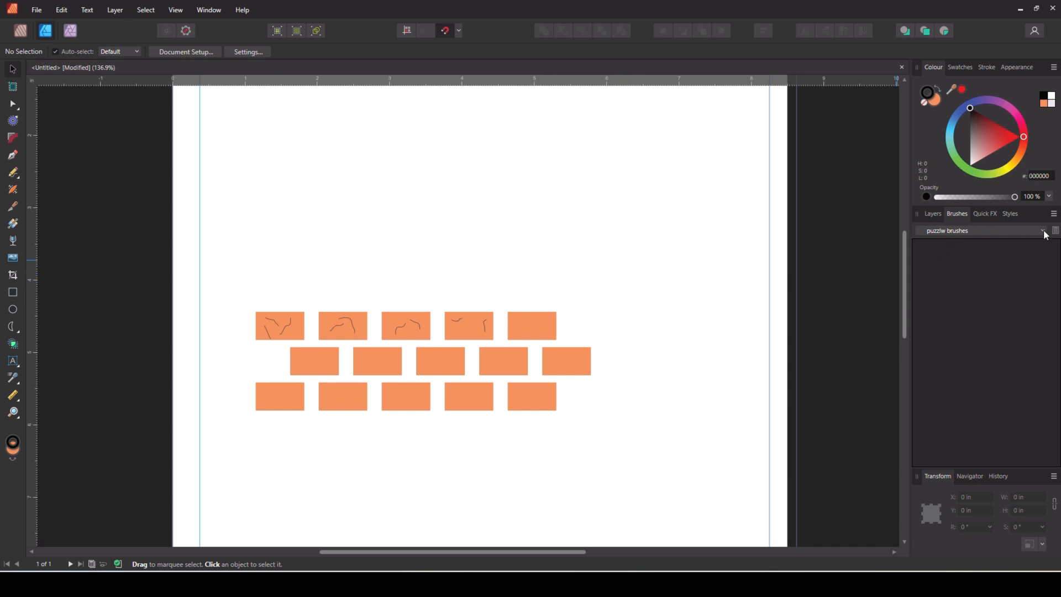
{"action": "left_click", "coordinate": [1053, 215]}
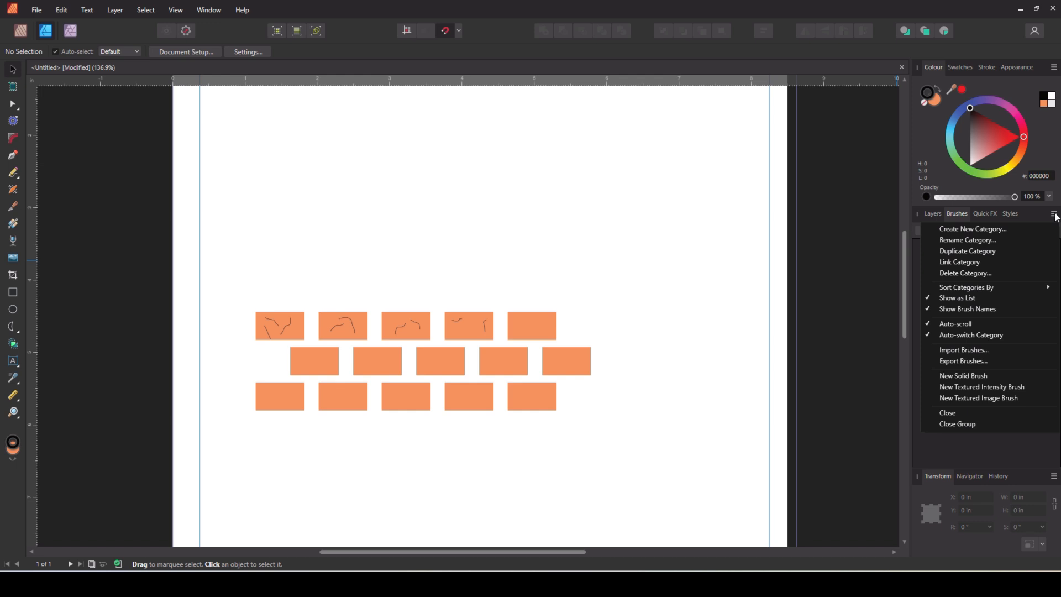
Create a textured image brush from the 'path brush 2' brick image
{"action": "left_click", "coordinate": [989, 398]}
{"action": "left_click", "coordinate": [202, 108]}
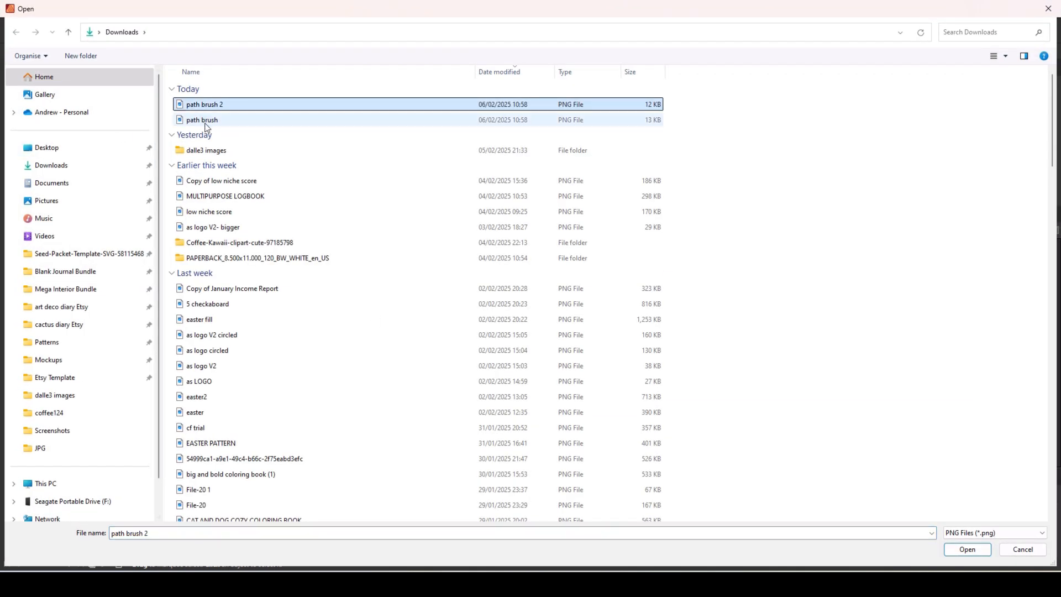
{"action": "left_click", "coordinate": [206, 126], "text": "ctrl"}
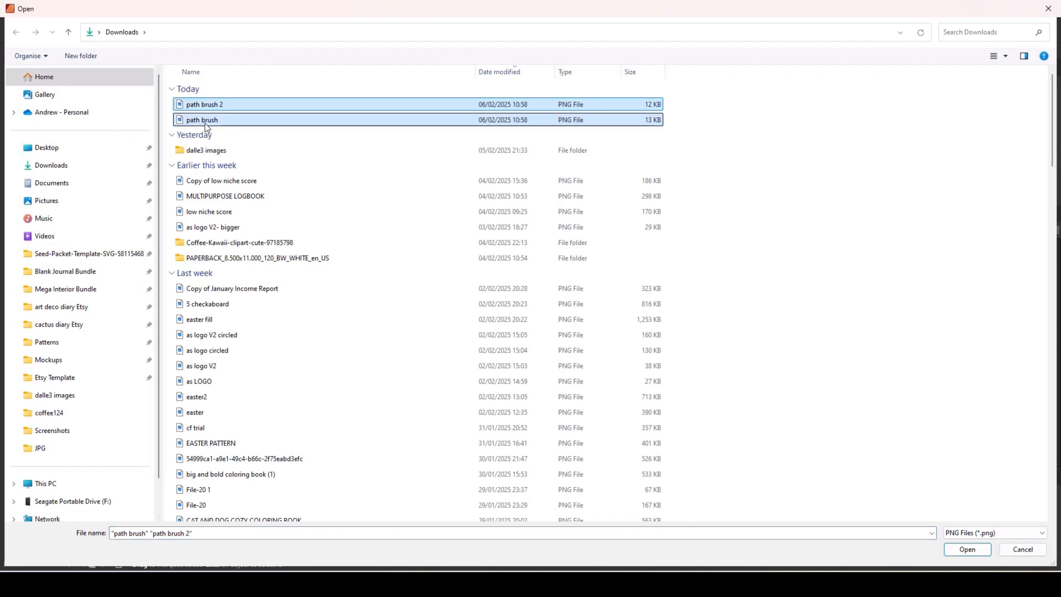
{"action": "left_click", "coordinate": [966, 549]}
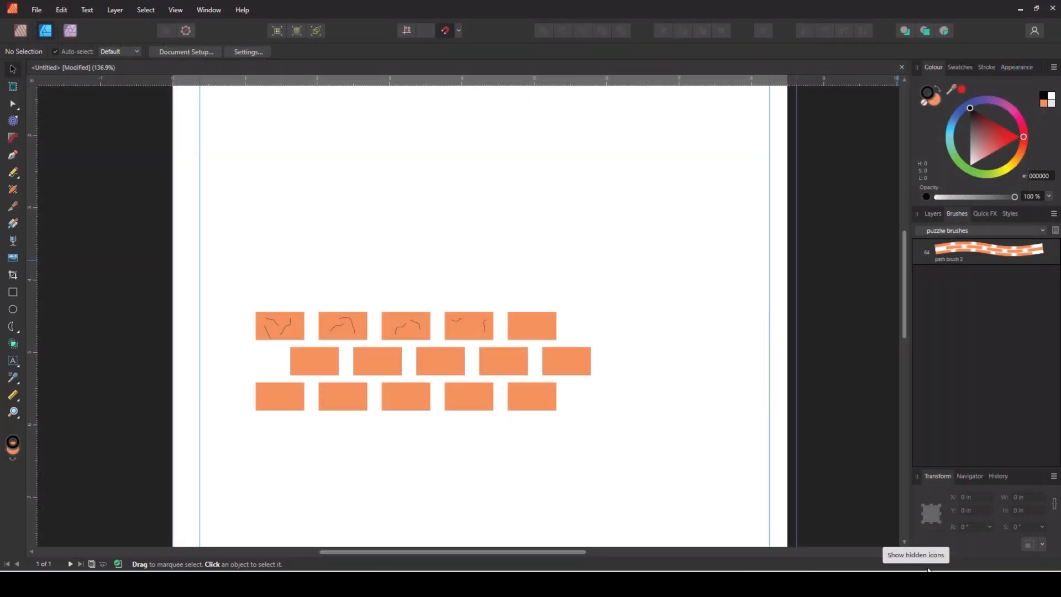
Add a second textured image brush from the 'path brush' image in Downloads
{"action": "left_click", "coordinate": [1053, 214]}
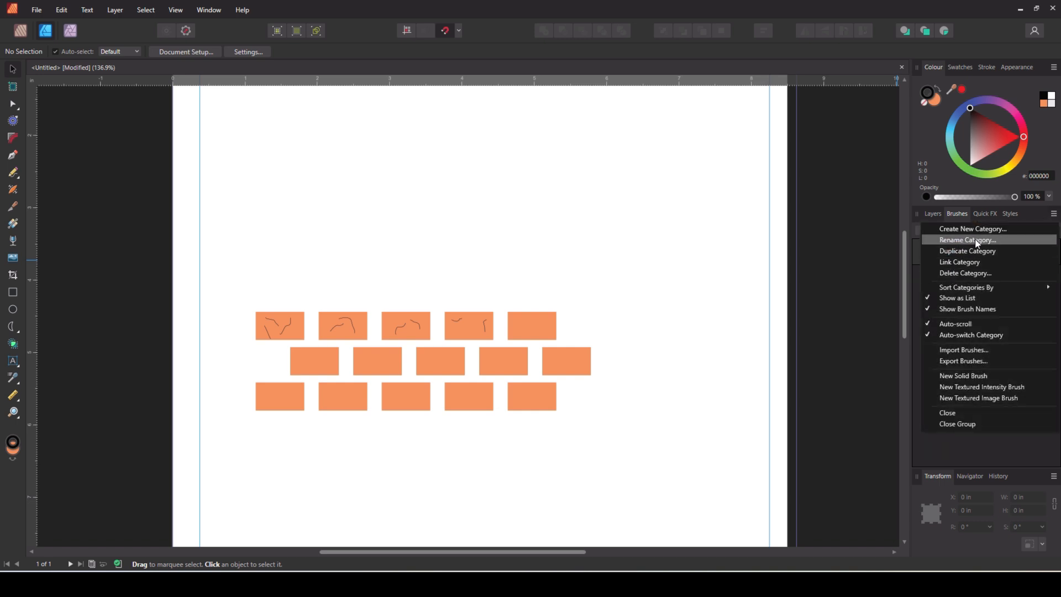
{"action": "left_click", "coordinate": [989, 398]}
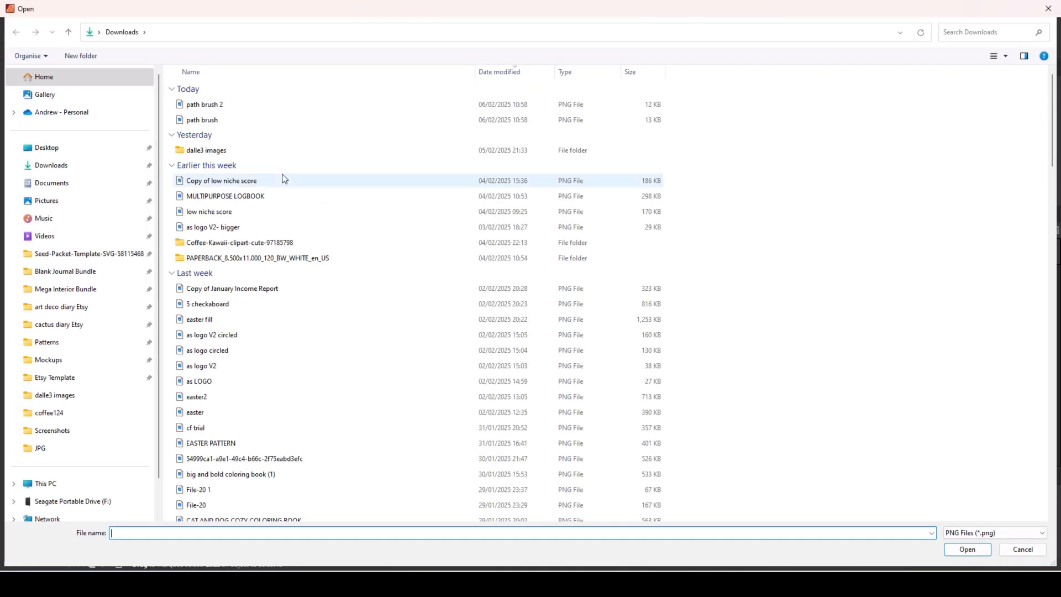
{"action": "left_click", "coordinate": [229, 119]}
{"action": "left_click", "coordinate": [977, 550]}
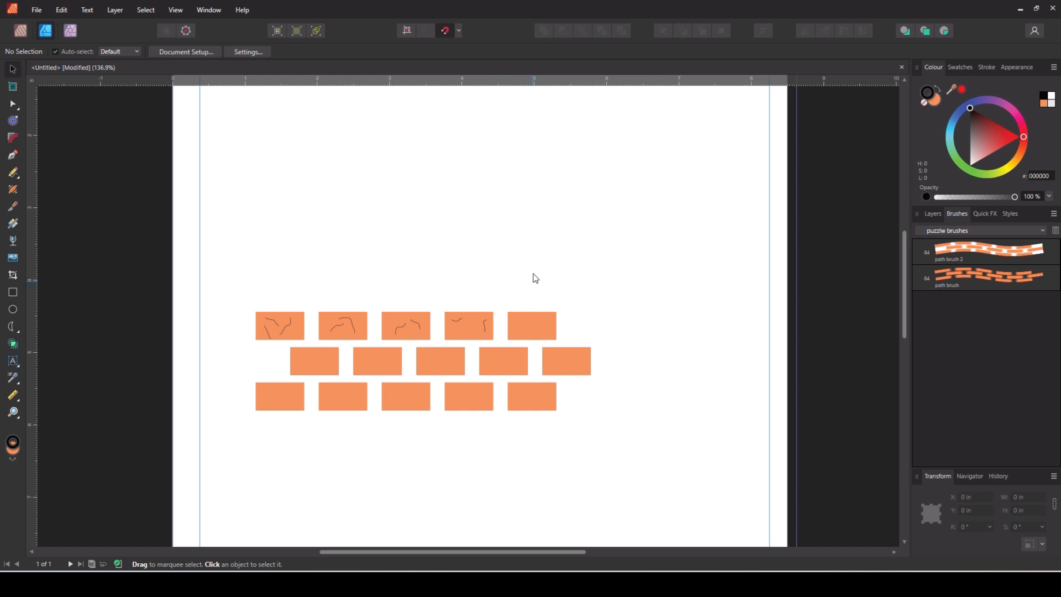
{"action": "left_click", "coordinate": [17, 181]}
{"action": "left_click", "coordinate": [55, 202]}
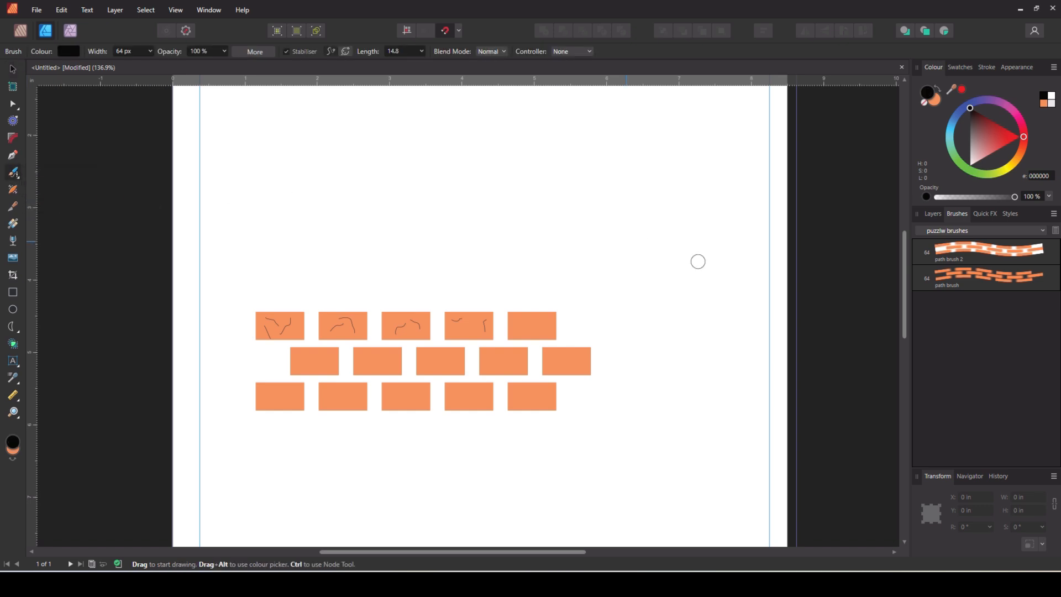
{"action": "left_click", "coordinate": [973, 254]}
{"action": "double_click", "coordinate": [972, 254]}
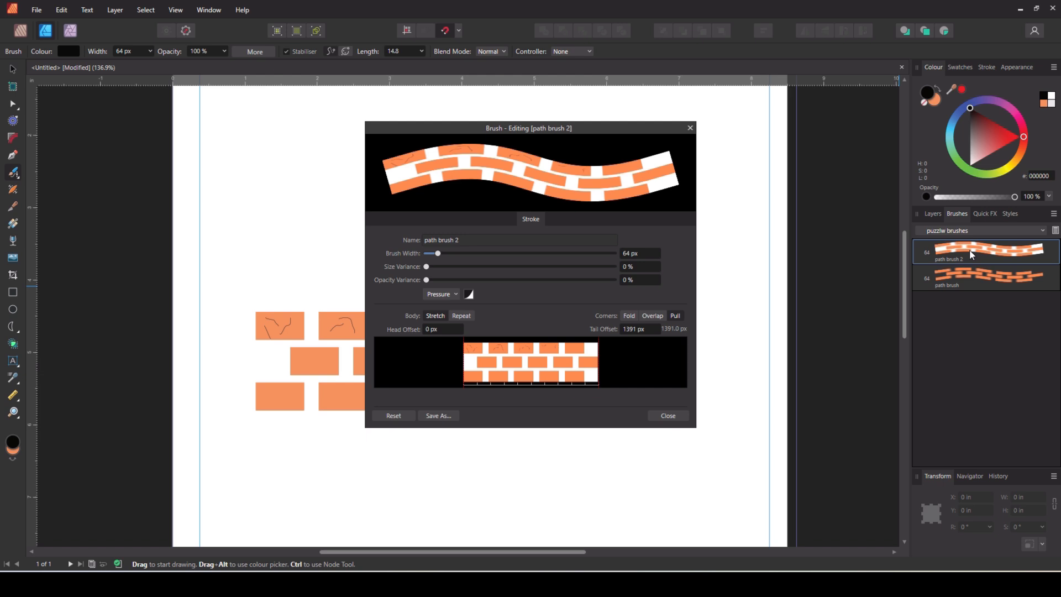
{"action": "left_click", "coordinate": [667, 416]}
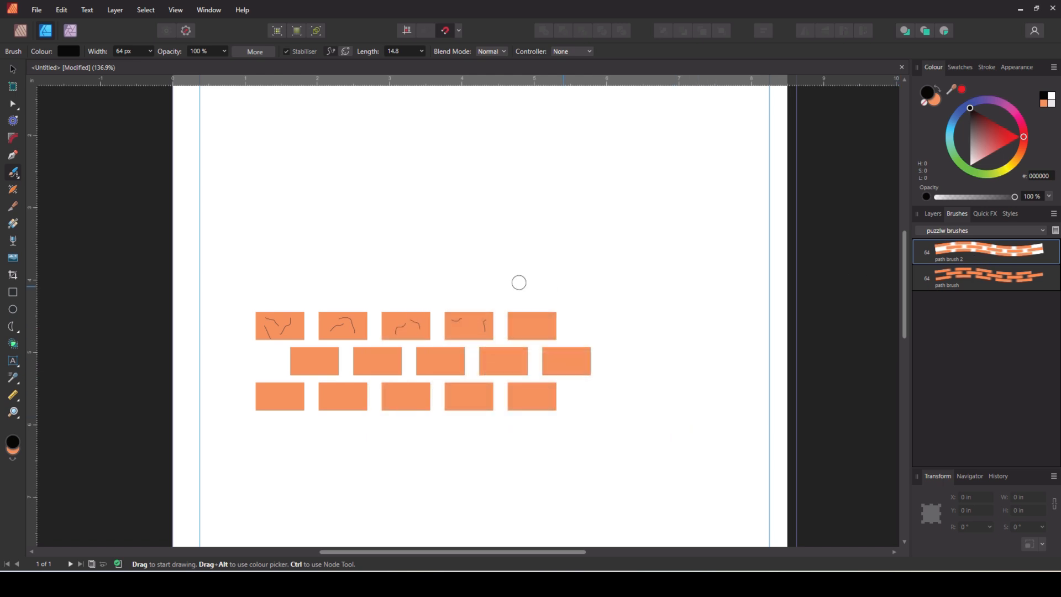
{"action": "mouse_move", "coordinate": [276, 256]}
{"action": "left_mouse_down"}
{"action": "mouse_move", "coordinate": [318, 221]}
{"action": "mouse_move", "coordinate": [340, 219]}
{"action": "mouse_move", "coordinate": [372, 250]}
{"action": "mouse_move", "coordinate": [413, 263]}
{"action": "mouse_move", "coordinate": [443, 201]}
{"action": "mouse_move", "coordinate": [459, 194]}
{"action": "mouse_move", "coordinate": [485, 194]}
{"action": "mouse_move", "coordinate": [557, 255]}
{"action": "mouse_move", "coordinate": [581, 239]}
{"action": "left_mouse_up"}
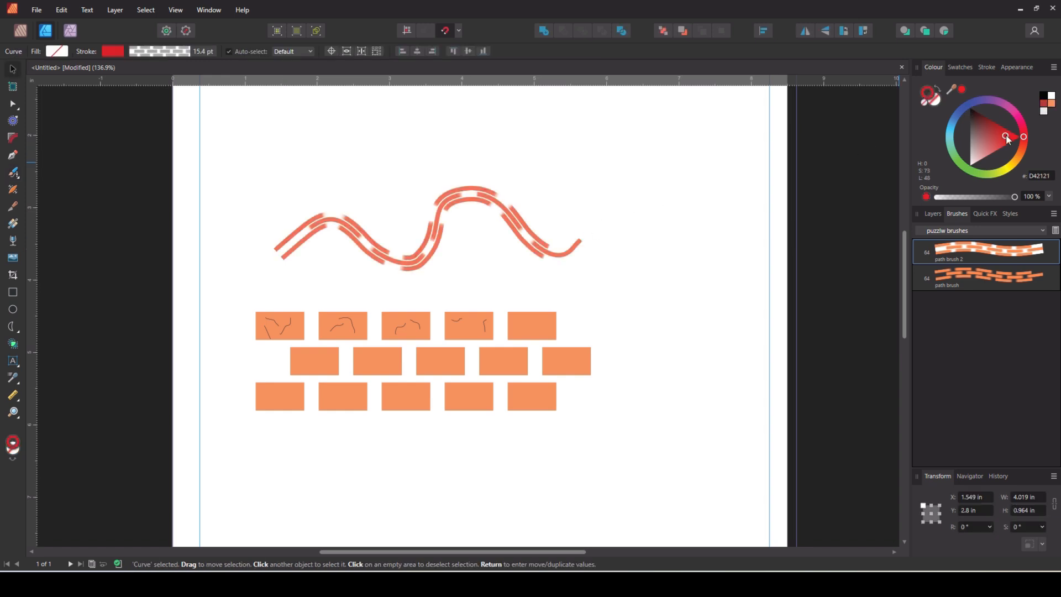
{"action": "mouse_move", "coordinate": [1005, 134]}
{"action": "left_mouse_down"}
{"action": "mouse_move", "coordinate": [975, 152]}
{"action": "mouse_move", "coordinate": [967, 141]}
{"action": "mouse_move", "coordinate": [1000, 129]}
{"action": "left_mouse_up"}
{"action": "left_click", "coordinate": [1053, 105]}
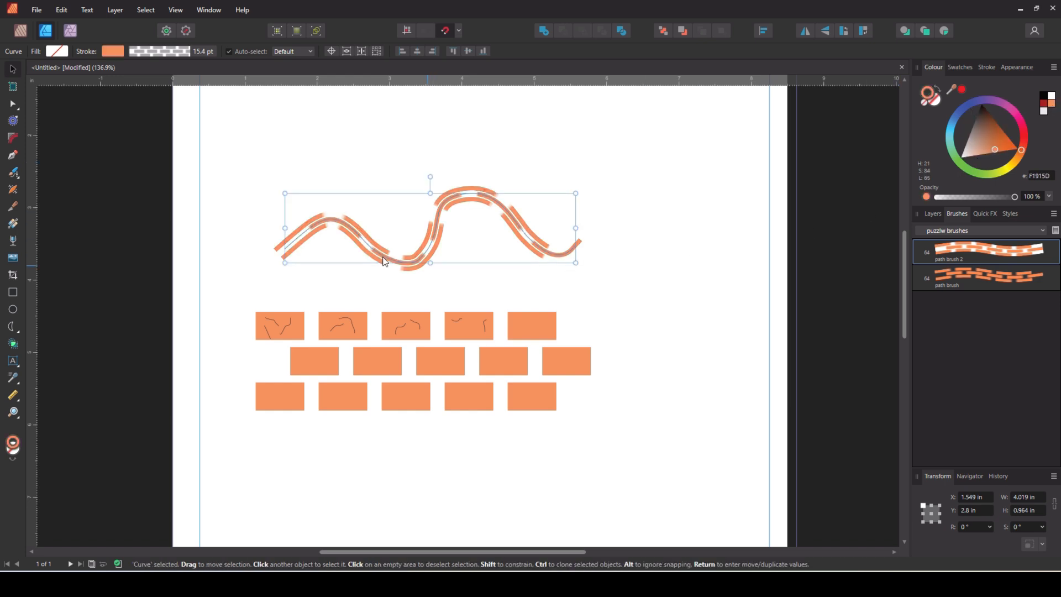
{"action": "scroll", "coordinate": [298, 227], "scroll_direction": "up", "scroll_amount": 6}
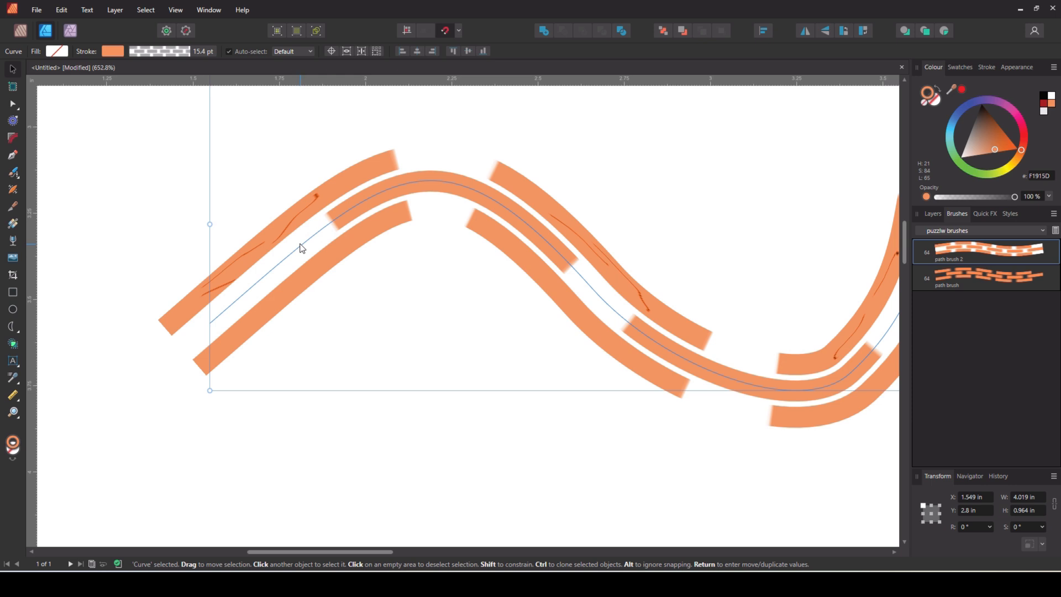
{"action": "scroll", "coordinate": [300, 239], "scroll_direction": "up", "scroll_amount": 6}
{"action": "scroll", "coordinate": [250, 210], "scroll_direction": "up", "scroll_amount": 1}
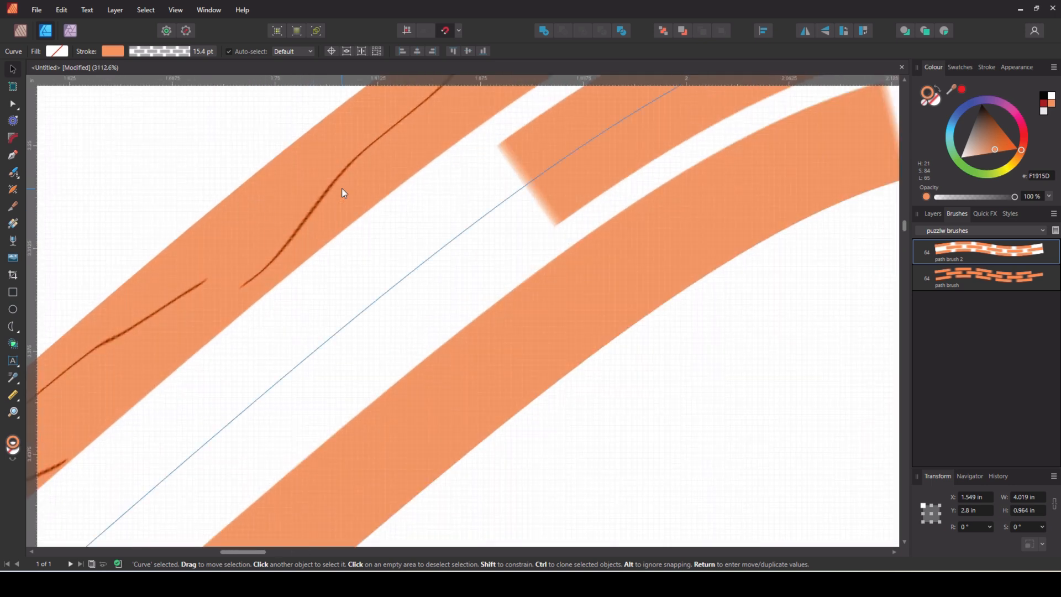
{"action": "scroll", "coordinate": [441, 230], "scroll_direction": "down", "scroll_amount": 5}
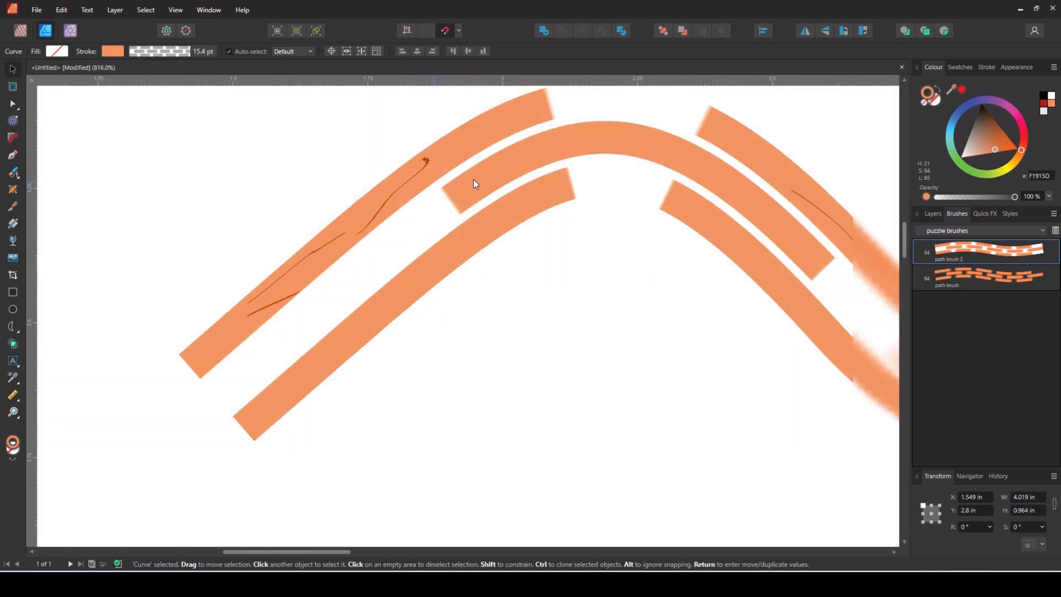
{"action": "scroll", "coordinate": [806, 253], "scroll_direction": "up", "scroll_amount": 10}
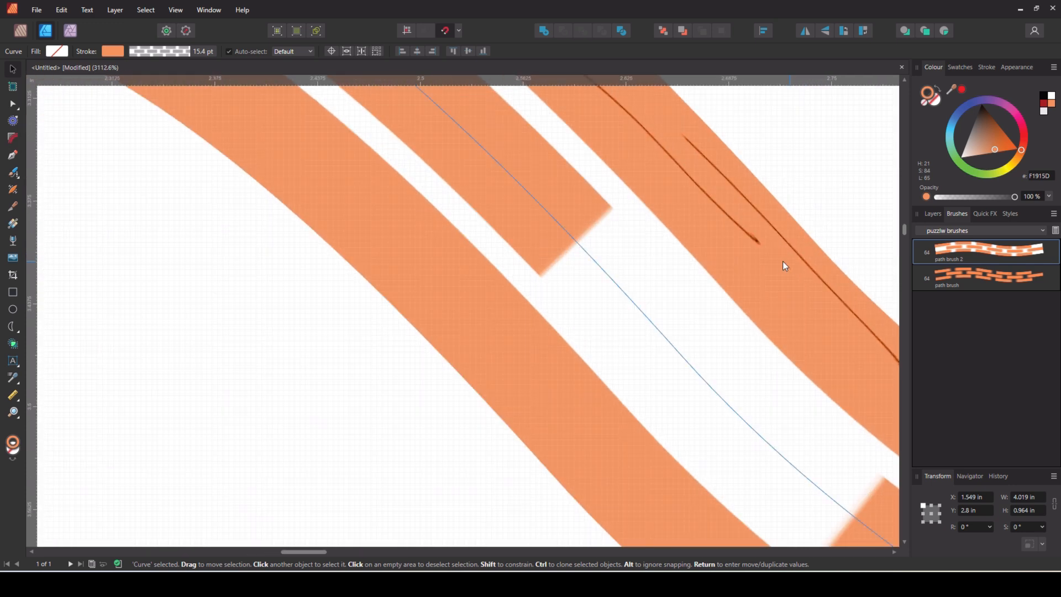
{"action": "scroll", "coordinate": [757, 243], "scroll_direction": "down", "scroll_amount": 13}
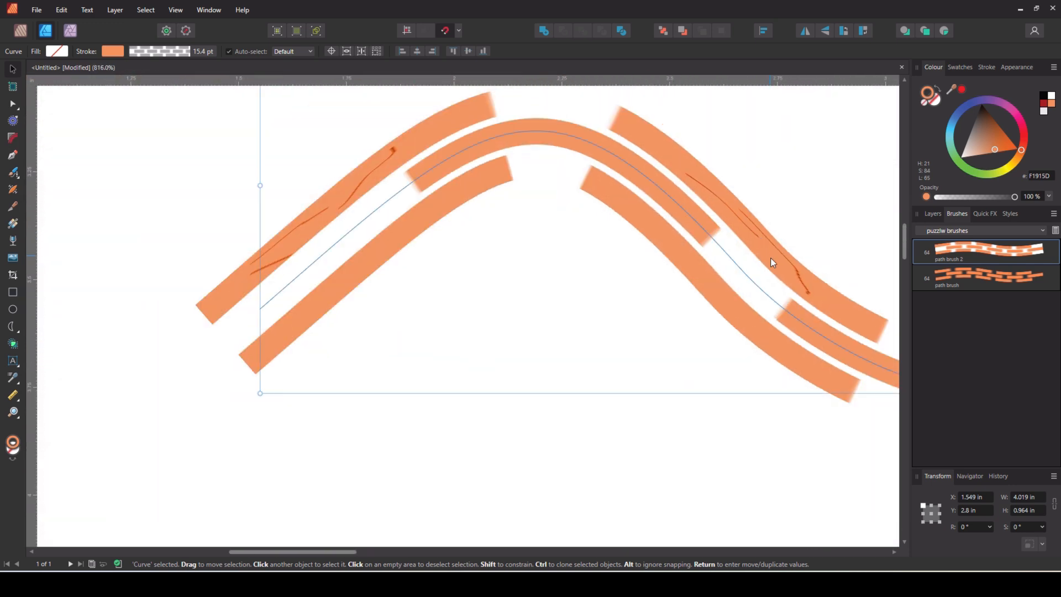
{"action": "left_click_drag", "start_coordinate": [337, 552], "coordinate": [495, 562]}
{"action": "scroll", "coordinate": [688, 363], "scroll_direction": "down", "scroll_amount": 3}
{"action": "scroll", "coordinate": [735, 370], "scroll_direction": "down", "scroll_amount": 1}
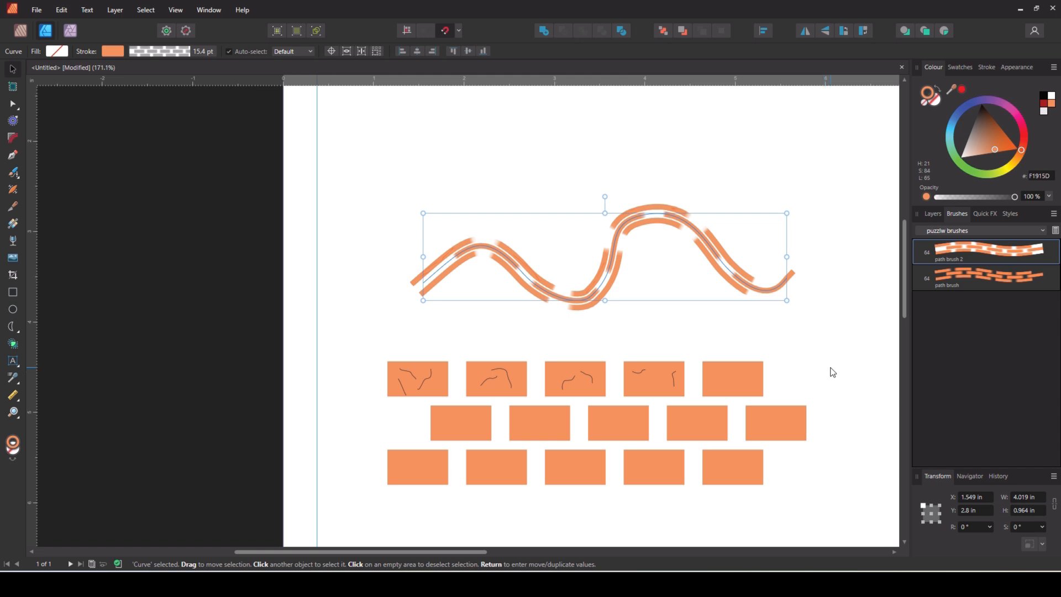
{"action": "key", "text": "Delete"}
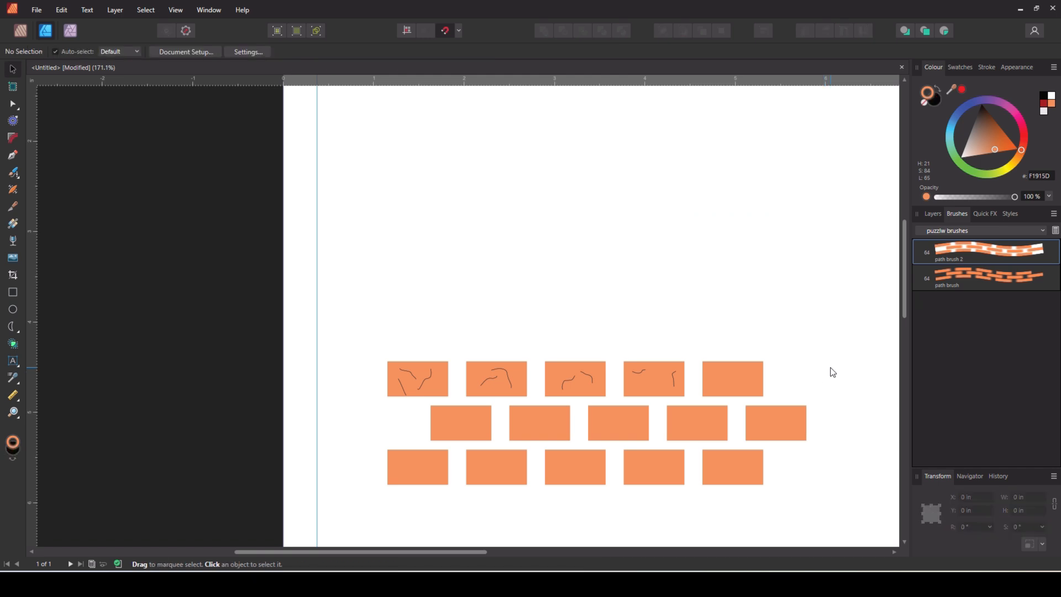
Set path brush 2's body to Repeat and paint a brick path near the page top
{"action": "double_click", "coordinate": [988, 255]}
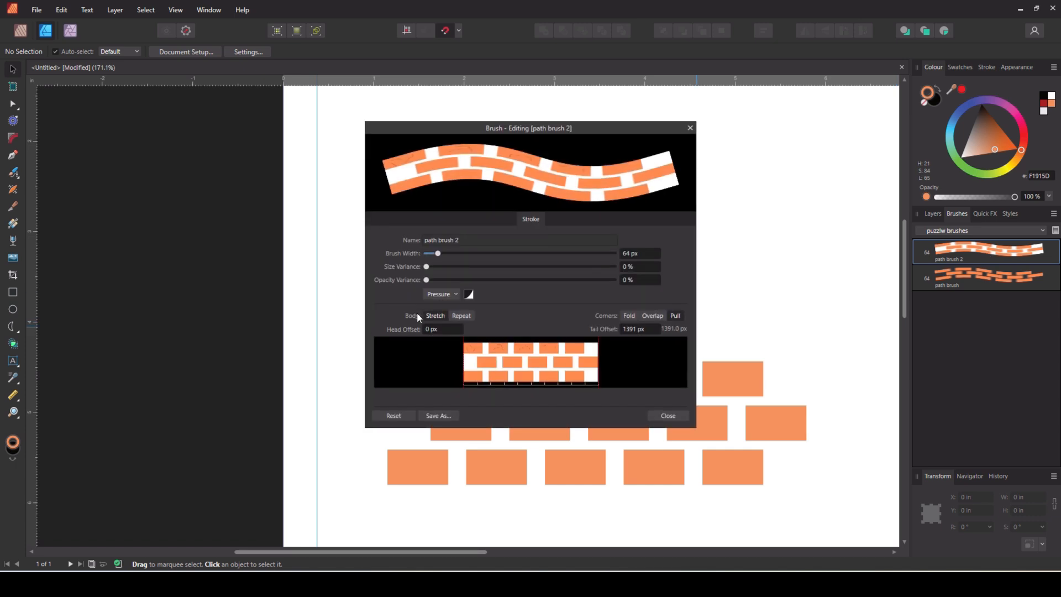
{"action": "left_click", "coordinate": [462, 316]}
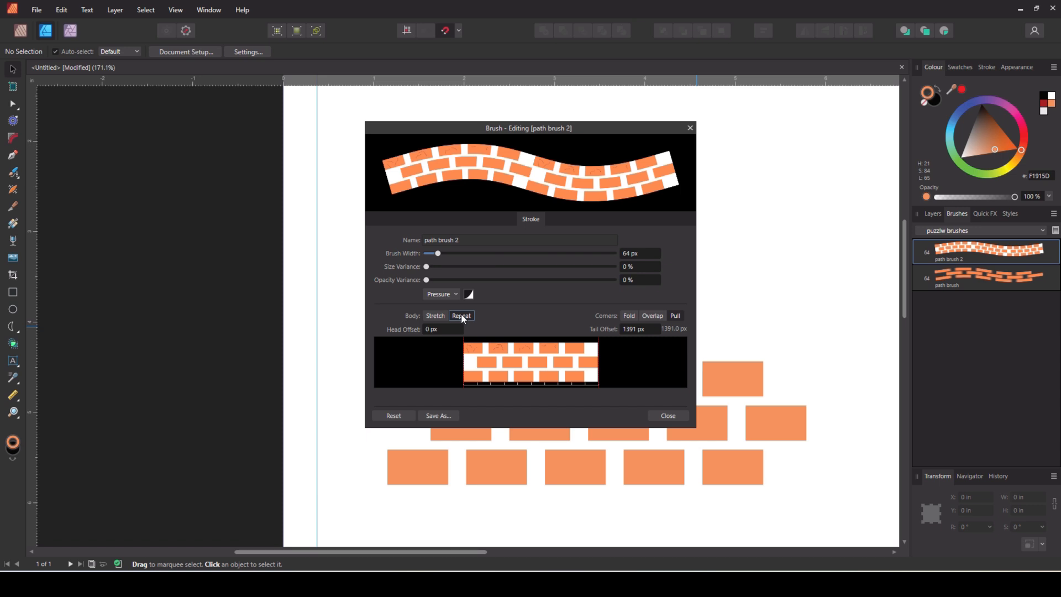
{"action": "left_click", "coordinate": [668, 416]}
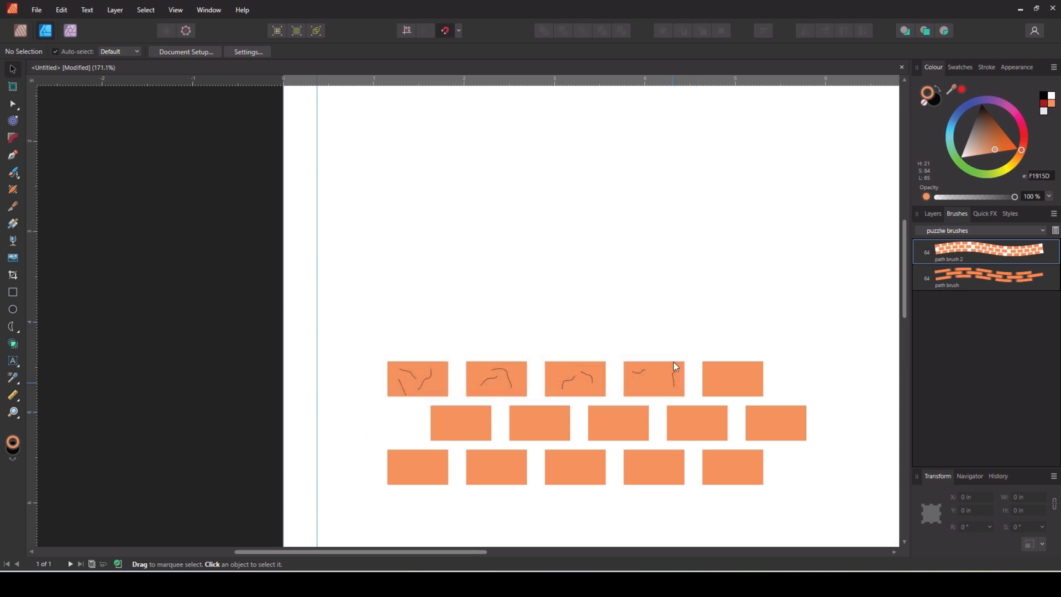
{"action": "left_click", "coordinate": [13, 175]}
{"action": "mouse_move", "coordinate": [443, 268]}
{"action": "left_mouse_down"}
{"action": "mouse_move", "coordinate": [494, 218]}
{"action": "mouse_move", "coordinate": [553, 268]}
{"action": "mouse_move", "coordinate": [607, 251]}
{"action": "mouse_move", "coordinate": [664, 211]}
{"action": "mouse_move", "coordinate": [713, 257]}
{"action": "mouse_move", "coordinate": [780, 235]}
{"action": "mouse_move", "coordinate": [786, 182]}
{"action": "mouse_move", "coordinate": [676, 156]}
{"action": "mouse_move", "coordinate": [567, 174]}
{"action": "mouse_move", "coordinate": [449, 149]}
{"action": "mouse_move", "coordinate": [372, 170]}
{"action": "mouse_move", "coordinate": [377, 298]}
{"action": "left_mouse_up"}
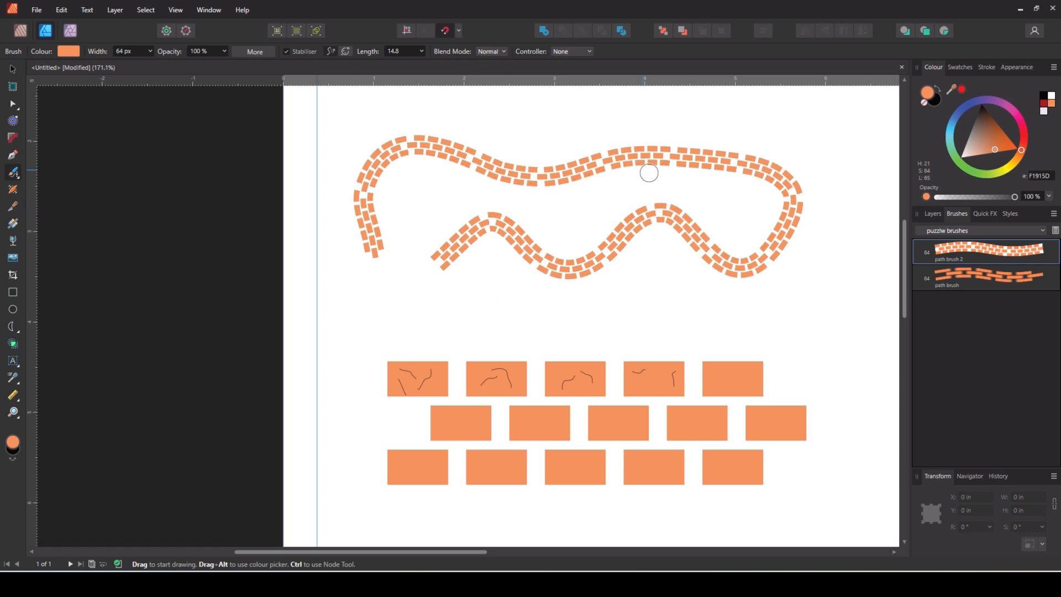
Set path brush's body to Repeat, paint a lower brick path, and draw a black backdrop rectangle
{"action": "double_click", "coordinate": [1010, 282]}
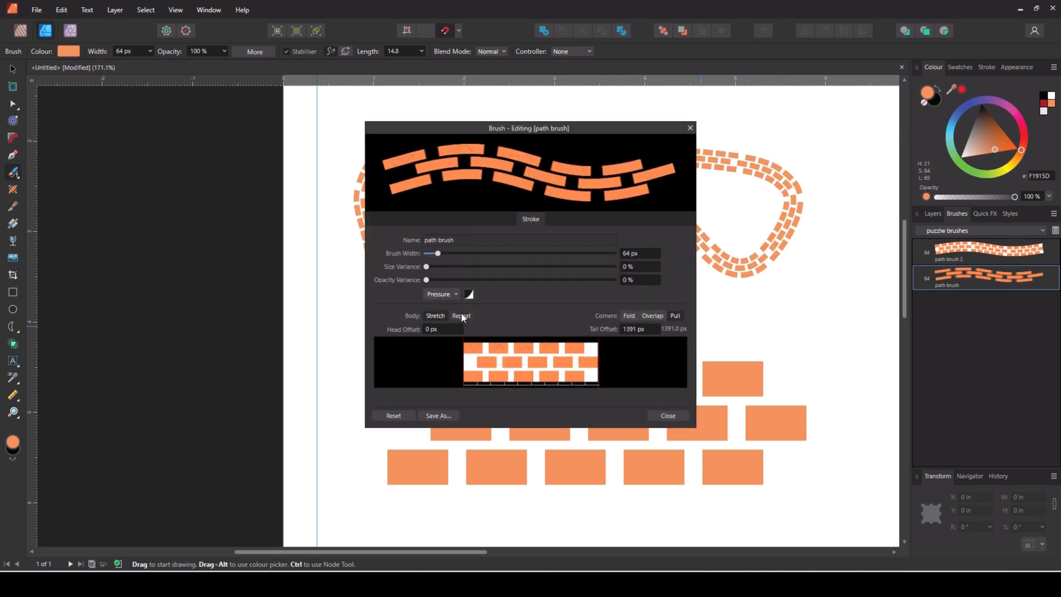
{"action": "left_click", "coordinate": [460, 316]}
{"action": "left_click", "coordinate": [668, 416]}
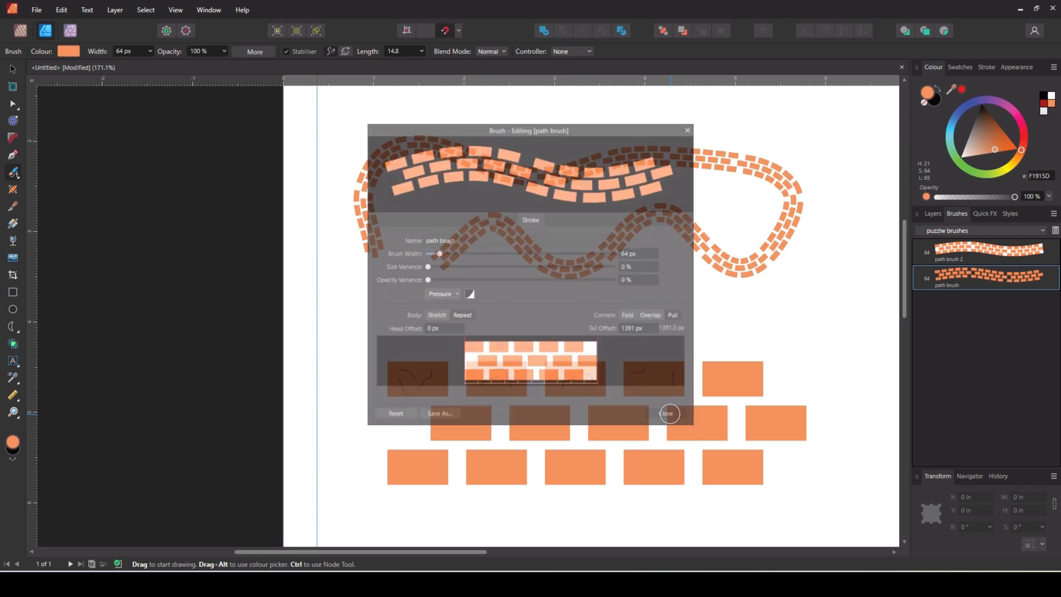
{"action": "mouse_move", "coordinate": [538, 332]}
{"action": "left_mouse_down"}
{"action": "mouse_move", "coordinate": [600, 310]}
{"action": "mouse_move", "coordinate": [722, 326]}
{"action": "mouse_move", "coordinate": [823, 319]}
{"action": "left_mouse_up"}
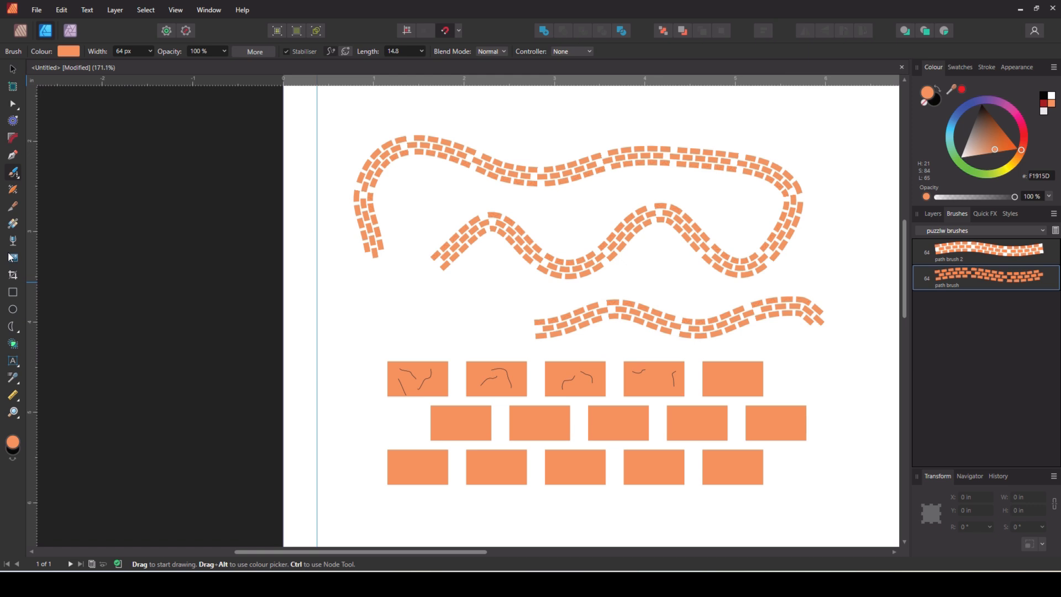
{"action": "left_click", "coordinate": [13, 292]}
{"action": "left_click_drag", "start_coordinate": [335, 119], "coordinate": [852, 339]}
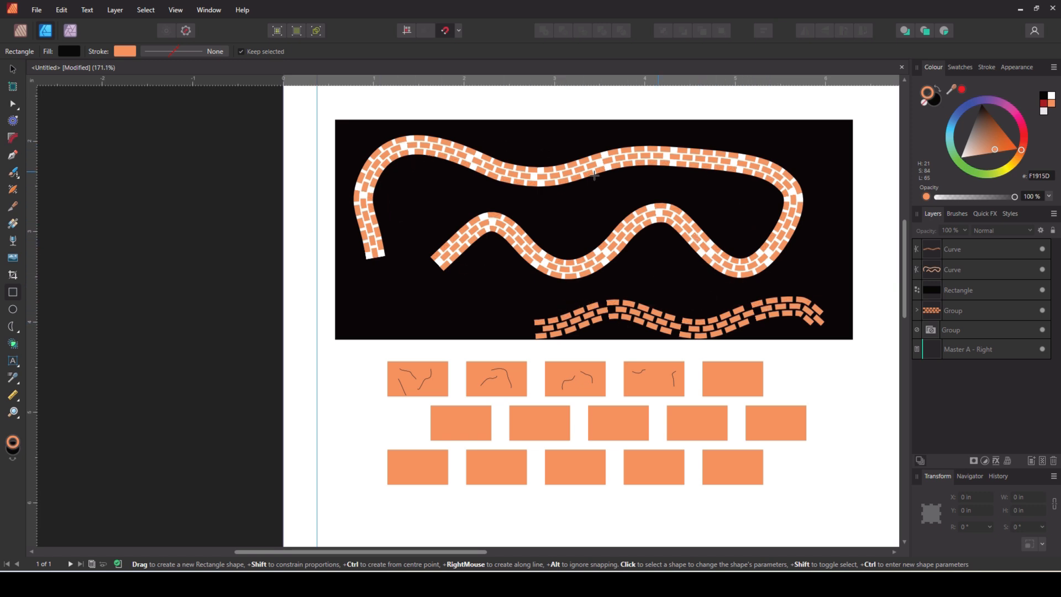
Select the black backdrop rectangle and change its fill colour
{"action": "key", "text": "v"}
{"action": "left_click", "coordinate": [387, 317]}
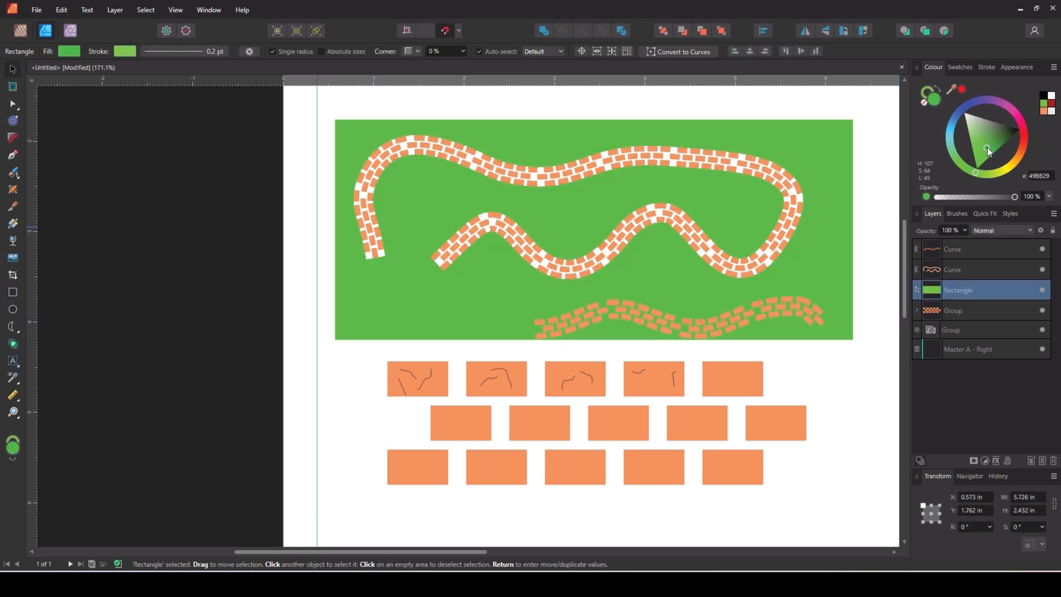
{"action": "mouse_move", "coordinate": [988, 150]}
{"action": "left_mouse_down"}
{"action": "mouse_move", "coordinate": [1004, 146]}
{"action": "mouse_move", "coordinate": [997, 176]}
{"action": "left_mouse_up"}
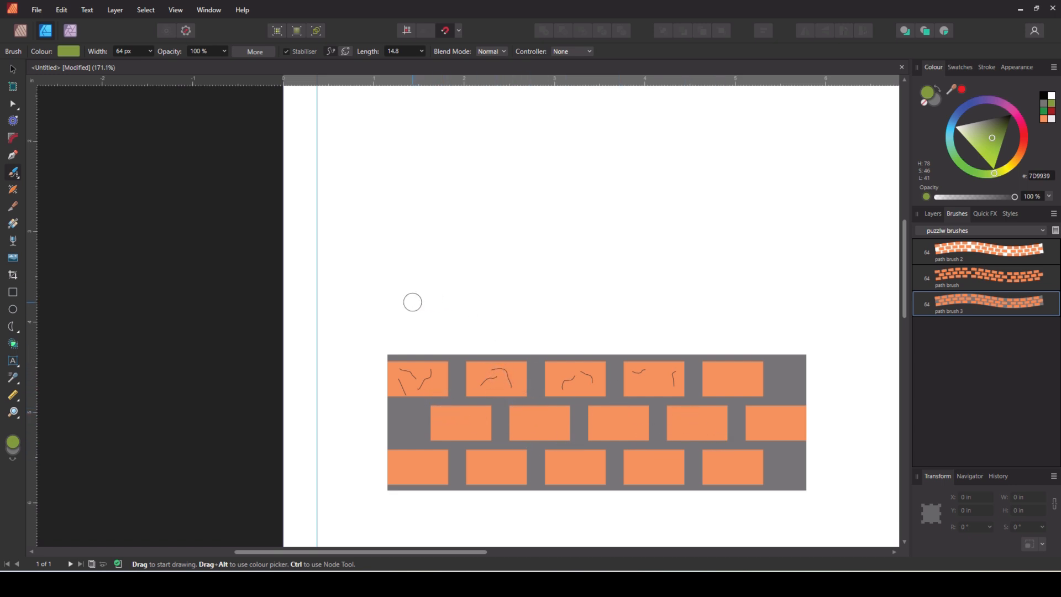
Paint a green path brush 3 stroke, then a winding path brush 2 stroke across the top and left
{"action": "mouse_move", "coordinate": [390, 284]}
{"action": "left_mouse_down"}
{"action": "mouse_move", "coordinate": [423, 260]}
{"action": "mouse_move", "coordinate": [486, 287]}
{"action": "mouse_move", "coordinate": [520, 281]}
{"action": "mouse_move", "coordinate": [544, 252]}
{"action": "mouse_move", "coordinate": [636, 279]}
{"action": "mouse_move", "coordinate": [676, 245]}
{"action": "mouse_move", "coordinate": [735, 280]}
{"action": "mouse_move", "coordinate": [809, 239]}
{"action": "mouse_move", "coordinate": [787, 192]}
{"action": "mouse_move", "coordinate": [694, 199]}
{"action": "mouse_move", "coordinate": [611, 178]}
{"action": "mouse_move", "coordinate": [511, 171]}
{"action": "mouse_move", "coordinate": [474, 191]}
{"action": "left_mouse_up"}
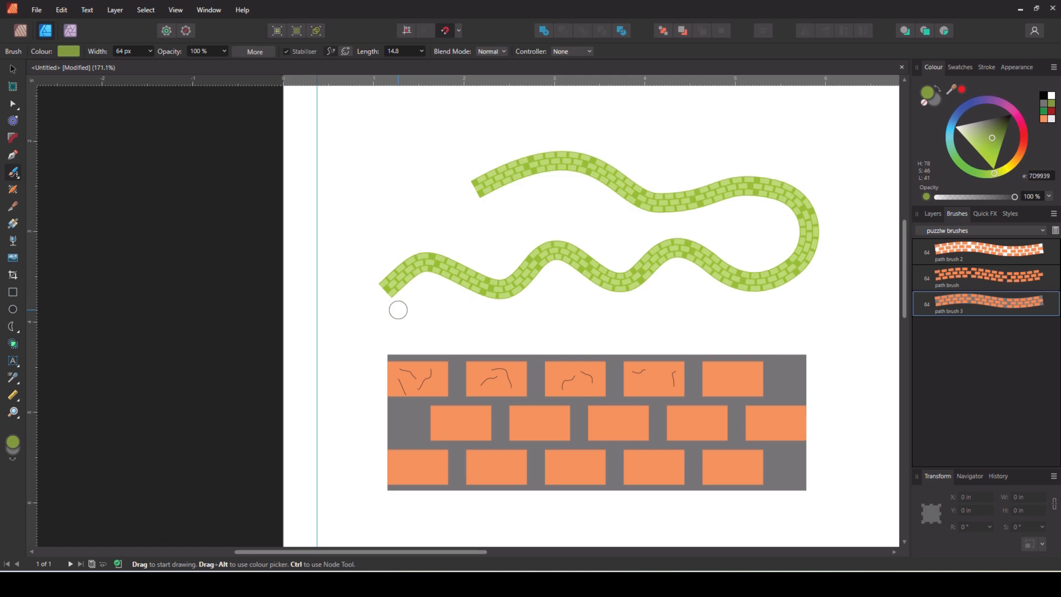
{"action": "double_click", "coordinate": [949, 252]}
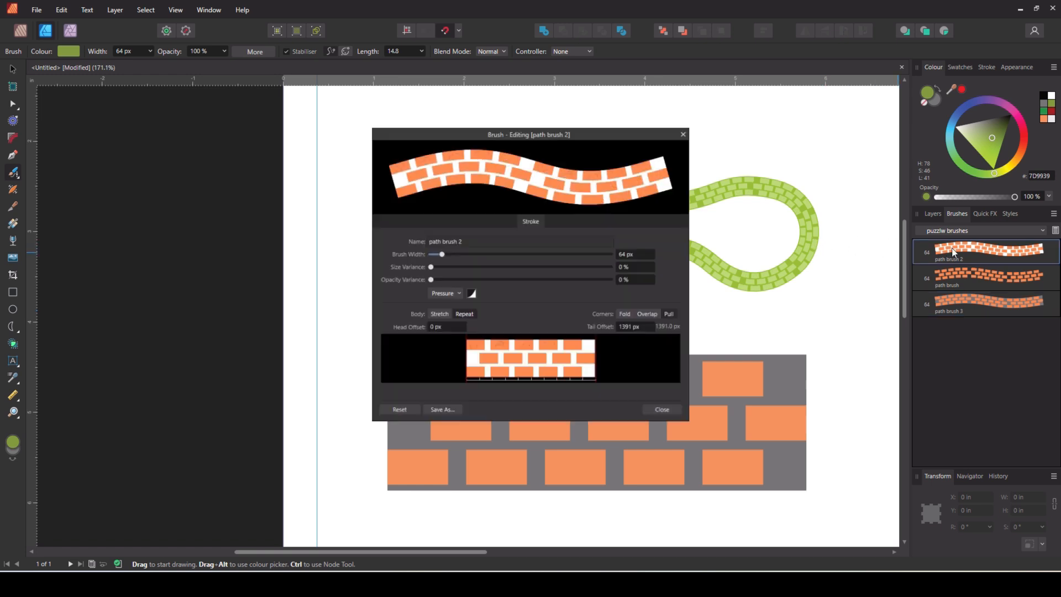
{"action": "left_click", "coordinate": [690, 128]}
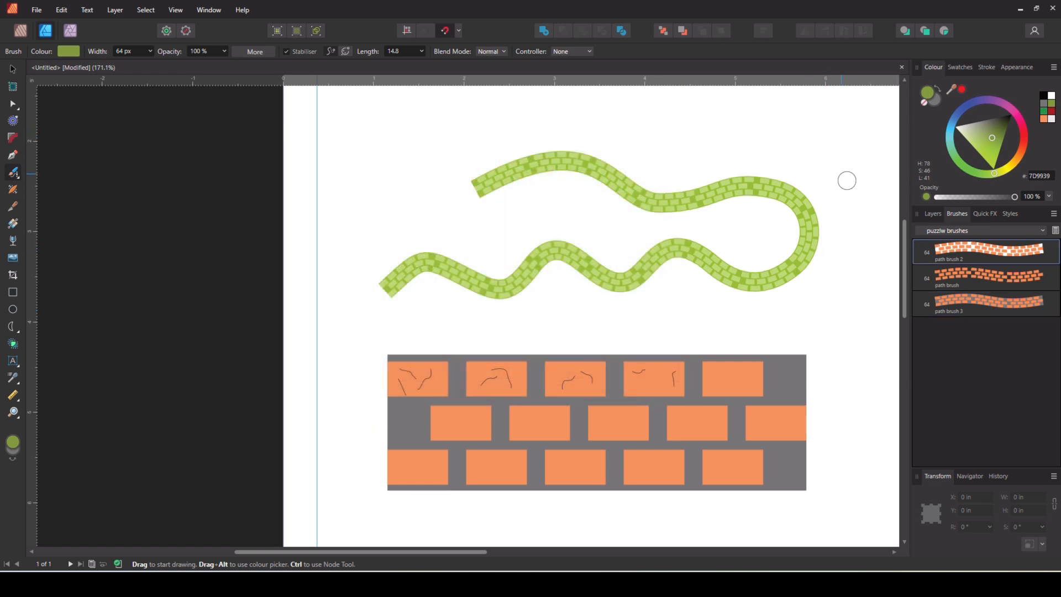
{"action": "mouse_move", "coordinate": [763, 140]}
{"action": "left_mouse_down"}
{"action": "mouse_move", "coordinate": [618, 111]}
{"action": "mouse_move", "coordinate": [483, 121]}
{"action": "mouse_move", "coordinate": [358, 215]}
{"action": "mouse_move", "coordinate": [316, 299]}
{"action": "left_mouse_up"}
{"action": "mouse_move", "coordinate": [306, 378]}
{"action": "left_mouse_down"}
{"action": "mouse_move", "coordinate": [331, 467]}
{"action": "mouse_move", "coordinate": [348, 474]}
{"action": "left_mouse_up"}
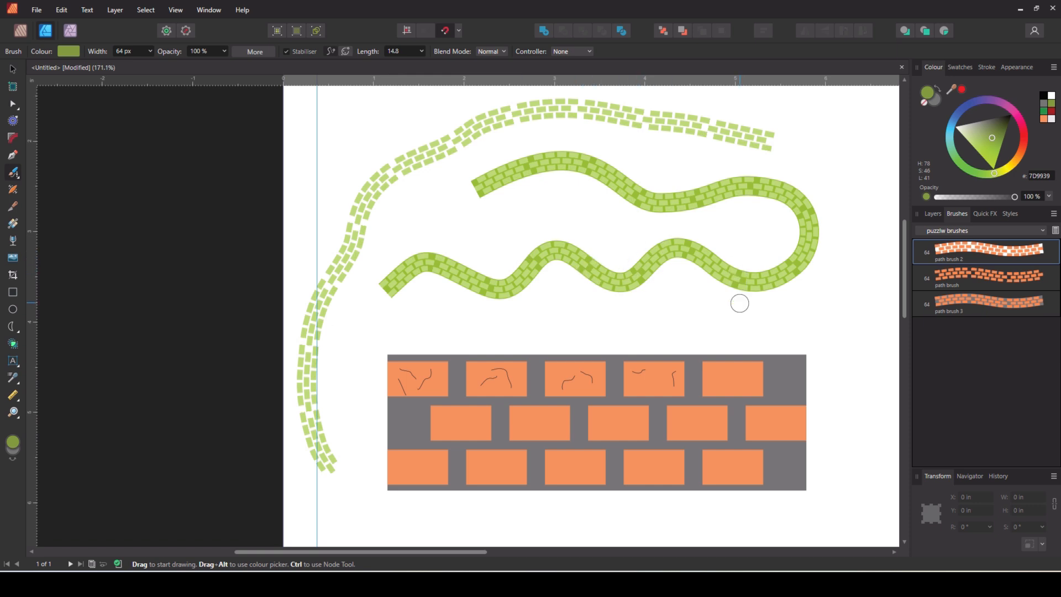
{"action": "scroll", "coordinate": [718, 287], "scroll_direction": "down", "scroll_amount": 1}
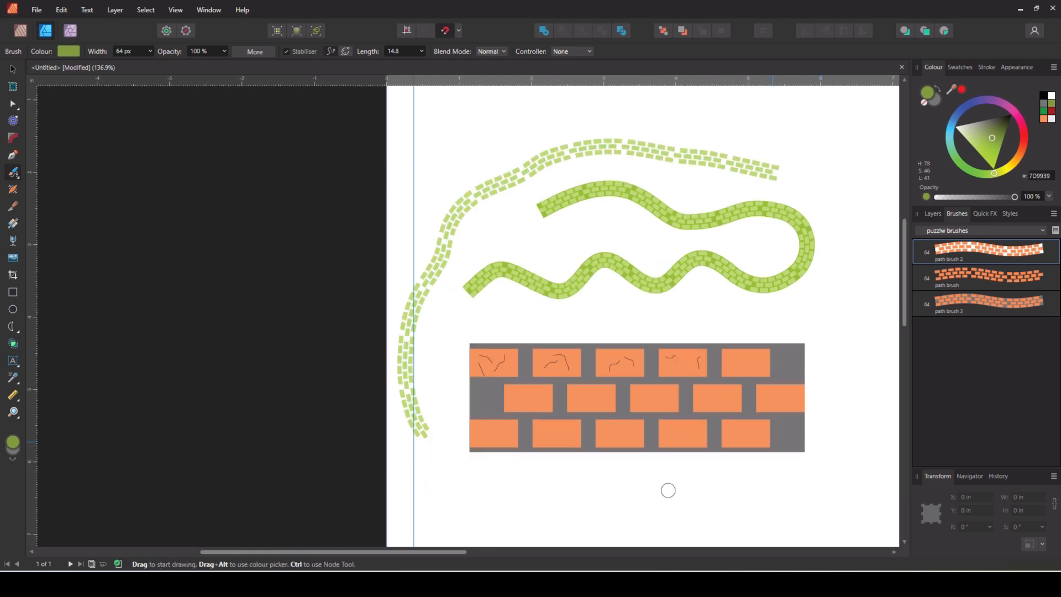
{"action": "left_click_drag", "start_coordinate": [410, 554], "coordinate": [477, 555]}
Delete every drawn stroke on the page and scroll down to the layout
{"action": "left_click", "coordinate": [12, 69]}
{"action": "key", "text": "ctrl+a"}
{"action": "key", "text": "Delete"}
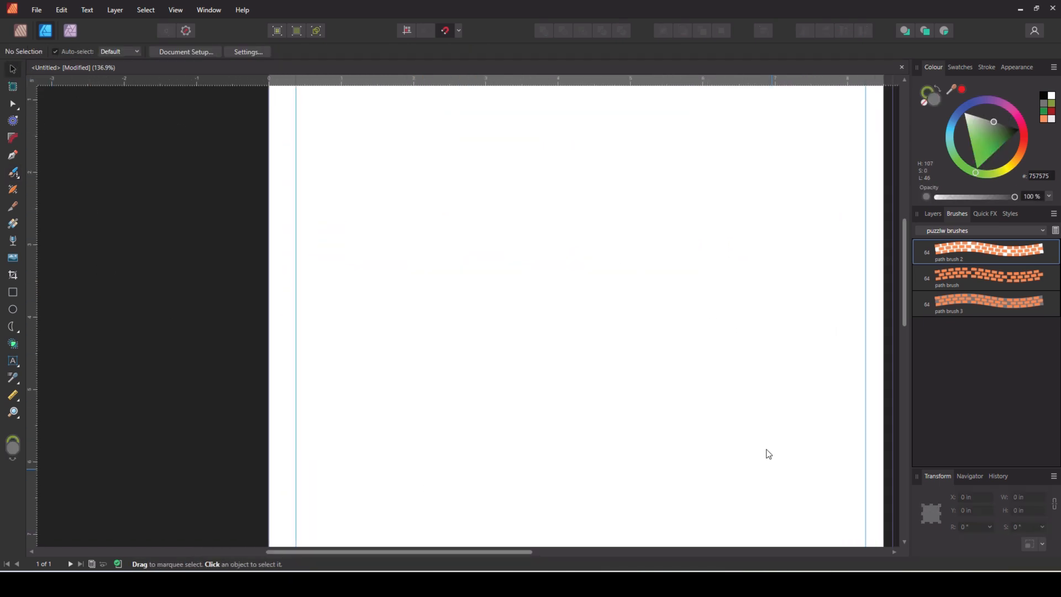
{"action": "scroll", "coordinate": [768, 454], "scroll_direction": "down", "scroll_amount": 2}
{"action": "scroll", "coordinate": [743, 421], "scroll_direction": "down", "scroll_amount": 1}
{"action": "scroll", "coordinate": [711, 423], "scroll_direction": "down", "scroll_amount": 1}
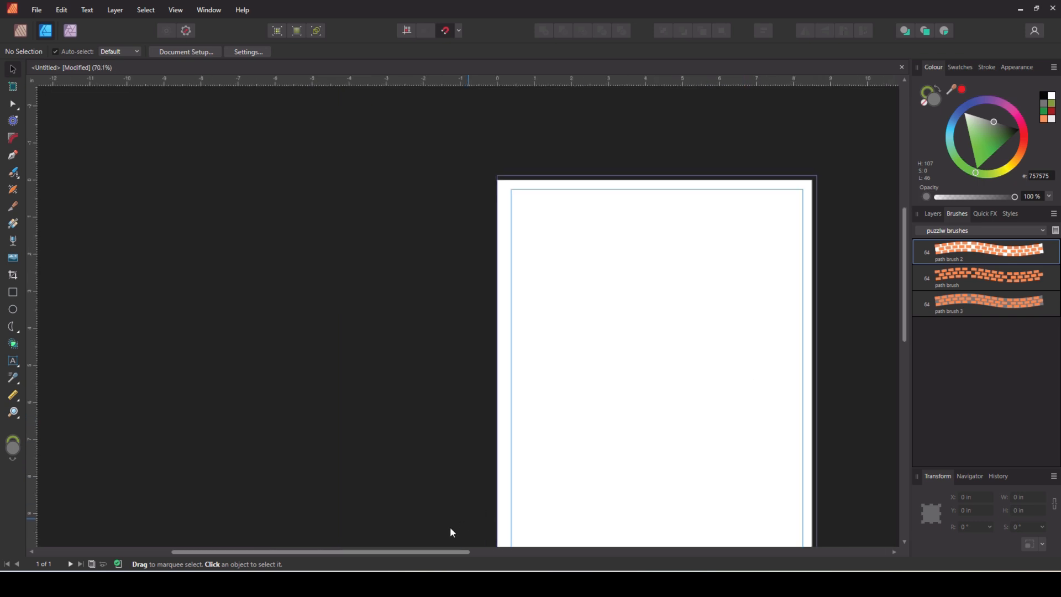
{"action": "left_click_drag", "start_coordinate": [447, 551], "coordinate": [515, 554]}
{"action": "scroll", "coordinate": [824, 415], "scroll_direction": "down", "scroll_amount": 2}
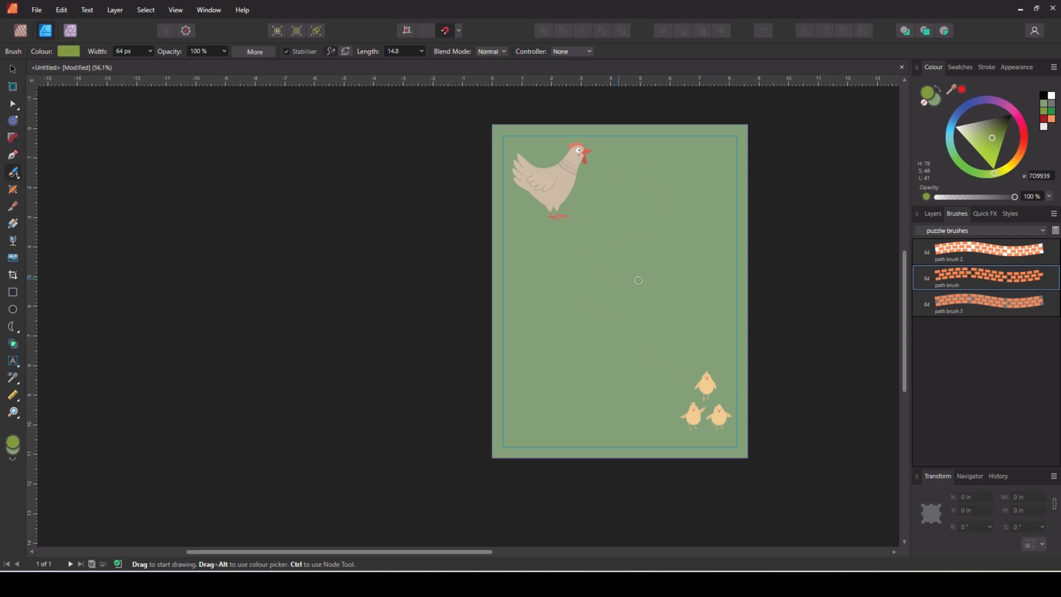
Paint six looping green brick maze paths winding from the hen down to the chicks
{"action": "left_click", "coordinate": [931, 101]}
{"action": "mouse_move", "coordinate": [580, 208]}
{"action": "left_mouse_down"}
{"action": "mouse_move", "coordinate": [627, 222]}
{"action": "mouse_move", "coordinate": [641, 250]}
{"action": "mouse_move", "coordinate": [611, 322]}
{"action": "mouse_move", "coordinate": [619, 355]}
{"action": "mouse_move", "coordinate": [699, 381]}
{"action": "left_mouse_up"}
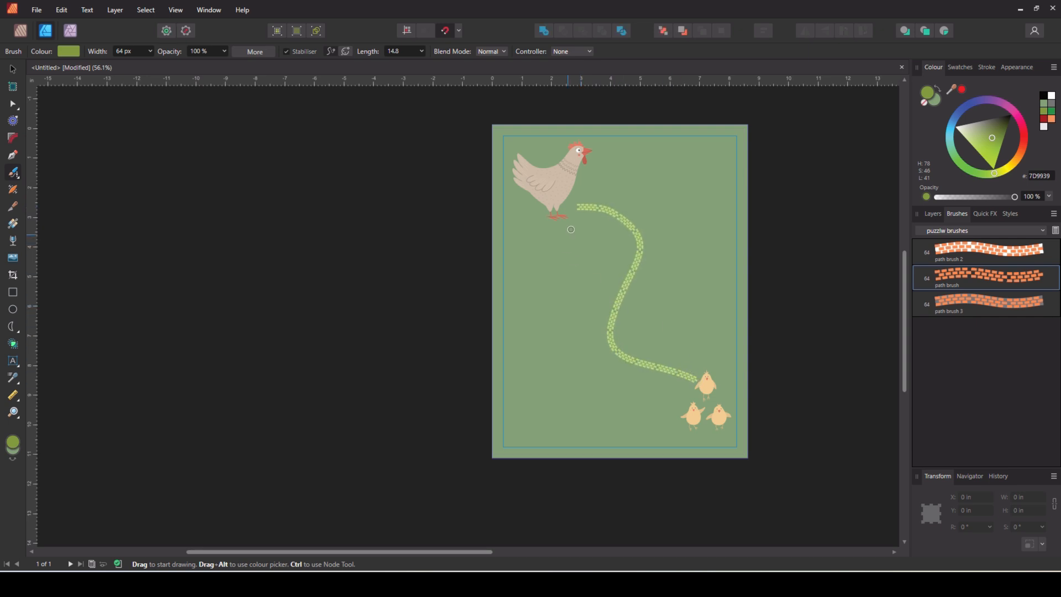
{"action": "mouse_move", "coordinate": [626, 232]}
{"action": "left_mouse_down"}
{"action": "mouse_move", "coordinate": [575, 261]}
{"action": "mouse_move", "coordinate": [562, 298]}
{"action": "mouse_move", "coordinate": [577, 318]}
{"action": "mouse_move", "coordinate": [649, 317]}
{"action": "mouse_move", "coordinate": [651, 362]}
{"action": "left_mouse_up"}
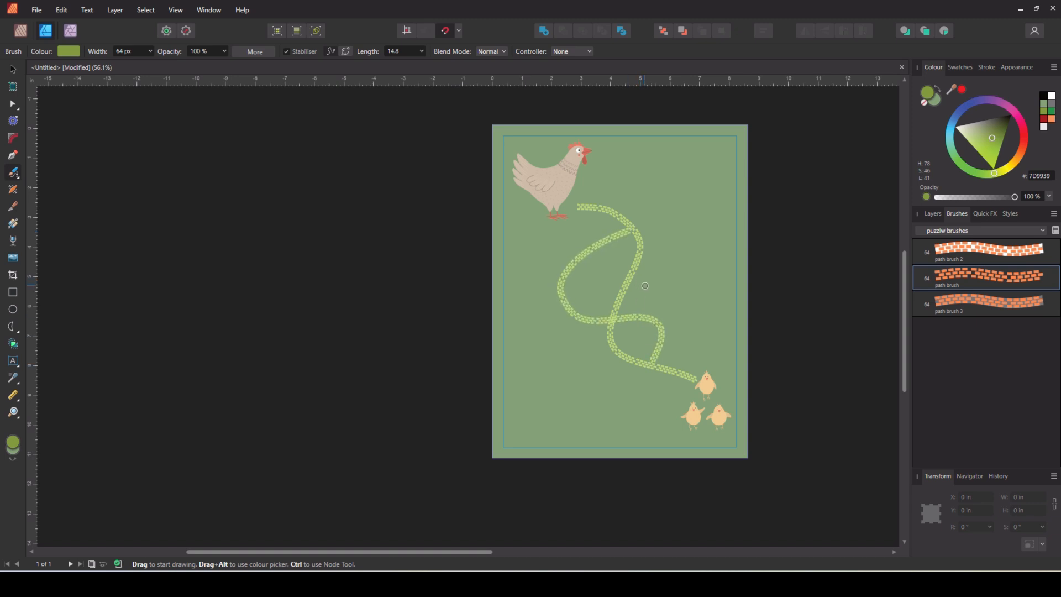
{"action": "mouse_move", "coordinate": [572, 320]}
{"action": "left_mouse_down"}
{"action": "mouse_move", "coordinate": [533, 378]}
{"action": "mouse_move", "coordinate": [540, 401]}
{"action": "mouse_move", "coordinate": [566, 415]}
{"action": "mouse_move", "coordinate": [602, 406]}
{"action": "mouse_move", "coordinate": [606, 429]}
{"action": "mouse_move", "coordinate": [526, 428]}
{"action": "left_mouse_up"}
{"action": "mouse_move", "coordinate": [542, 349]}
{"action": "left_mouse_down"}
{"action": "mouse_move", "coordinate": [514, 268]}
{"action": "mouse_move", "coordinate": [538, 249]}
{"action": "mouse_move", "coordinate": [571, 270]}
{"action": "left_mouse_up"}
{"action": "mouse_move", "coordinate": [640, 259]}
{"action": "left_mouse_down"}
{"action": "mouse_move", "coordinate": [692, 230]}
{"action": "mouse_move", "coordinate": [706, 196]}
{"action": "mouse_move", "coordinate": [676, 162]}
{"action": "mouse_move", "coordinate": [649, 163]}
{"action": "mouse_move", "coordinate": [606, 210]}
{"action": "left_mouse_up"}
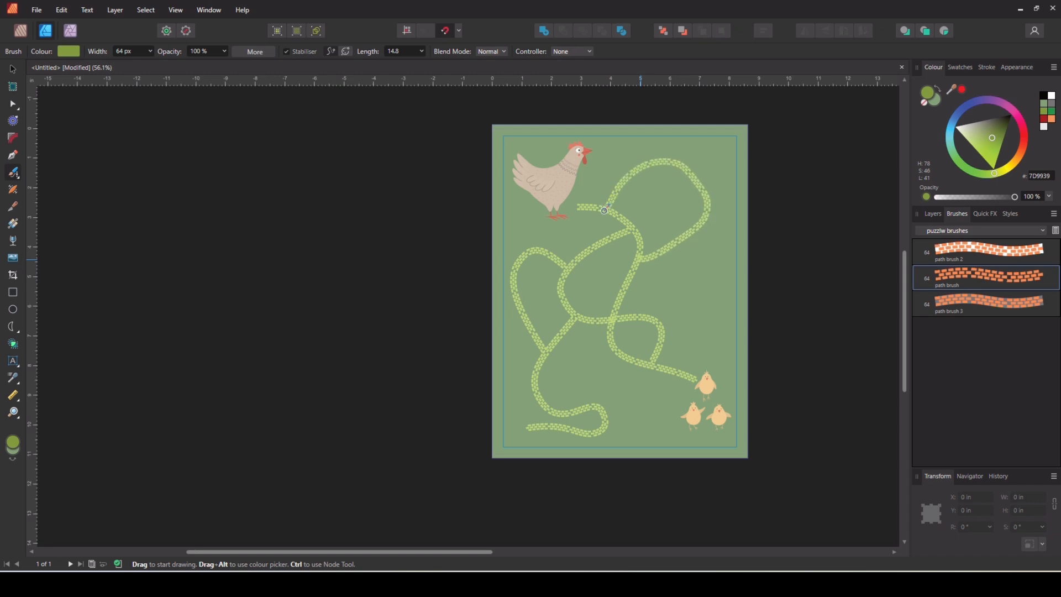
{"action": "mouse_move", "coordinate": [679, 243]}
{"action": "left_mouse_down"}
{"action": "mouse_move", "coordinate": [708, 289]}
{"action": "mouse_move", "coordinate": [673, 373]}
{"action": "left_mouse_up"}
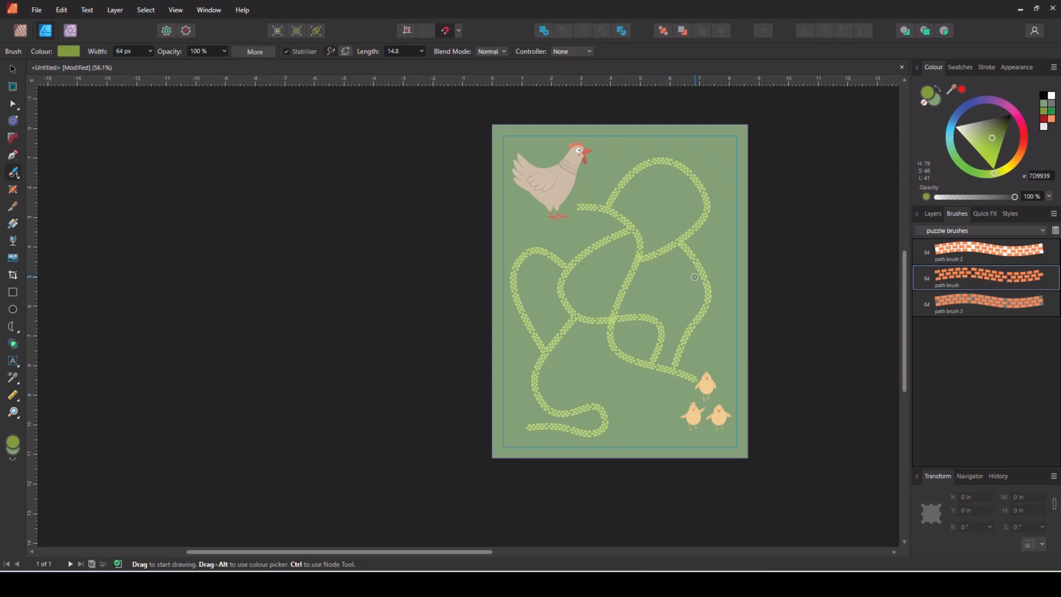
{"action": "scroll", "coordinate": [654, 219], "scroll_direction": "up", "scroll_amount": 4}
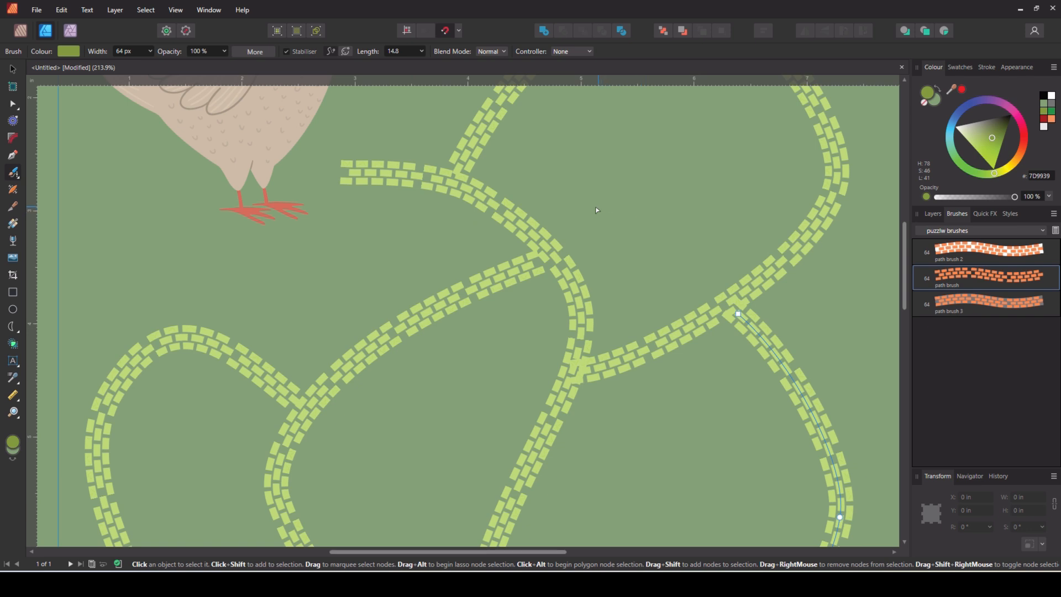
{"action": "scroll", "coordinate": [597, 210], "scroll_direction": "down", "scroll_amount": 4}
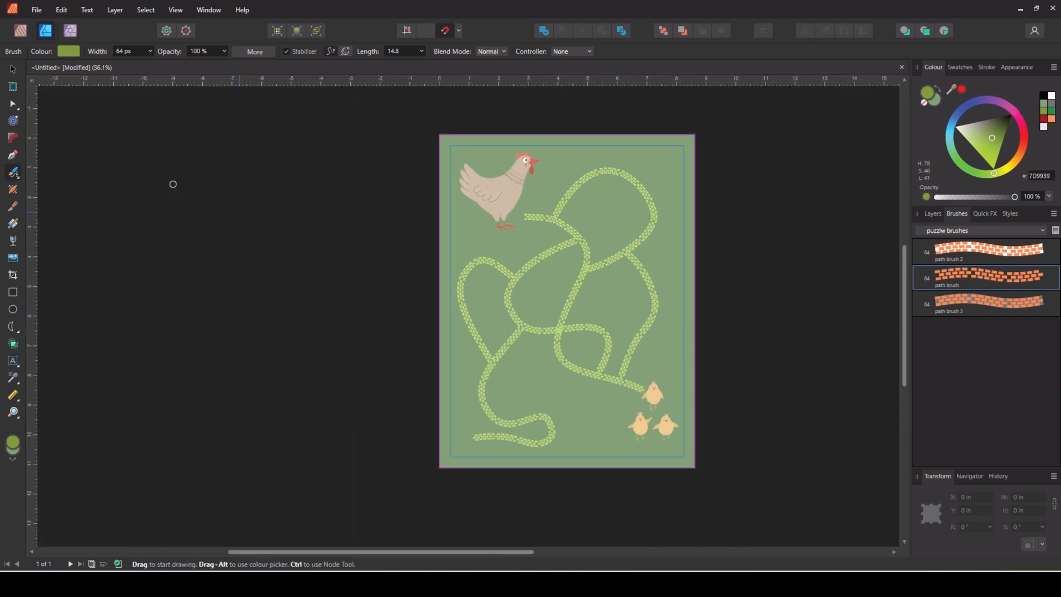
Select all six maze curves in Layers and make their strokes much thicker
{"action": "left_click", "coordinate": [12, 71]}
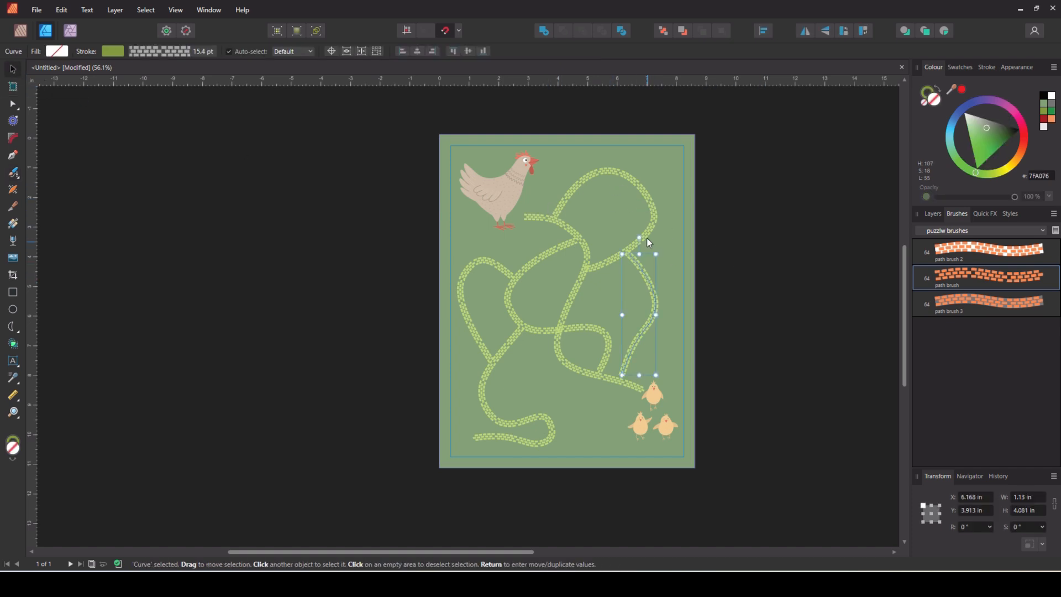
{"action": "left_click", "coordinate": [933, 214]}
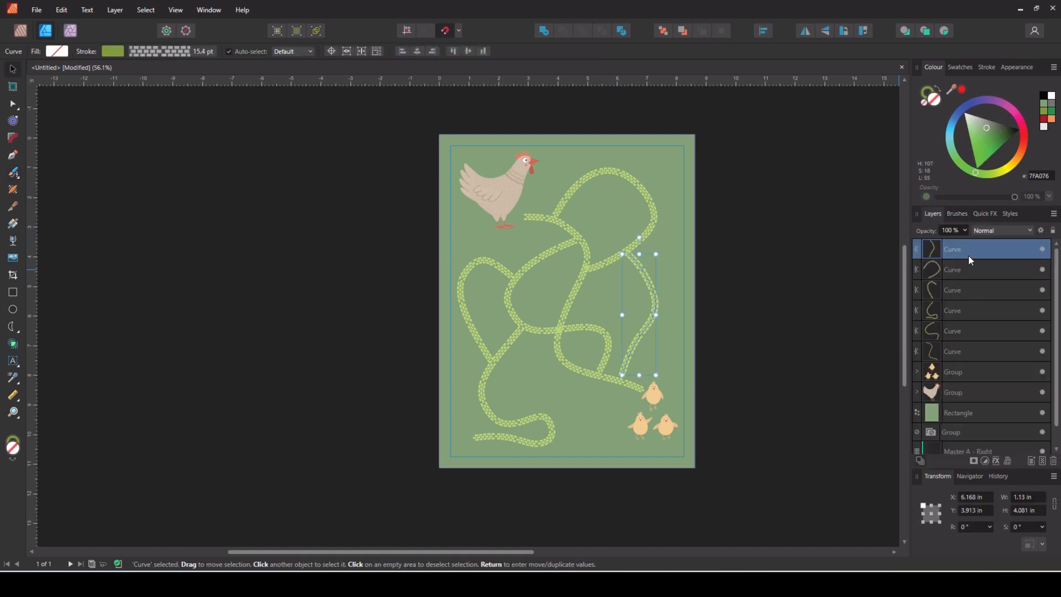
{"action": "left_click", "coordinate": [968, 352], "text": "shift"}
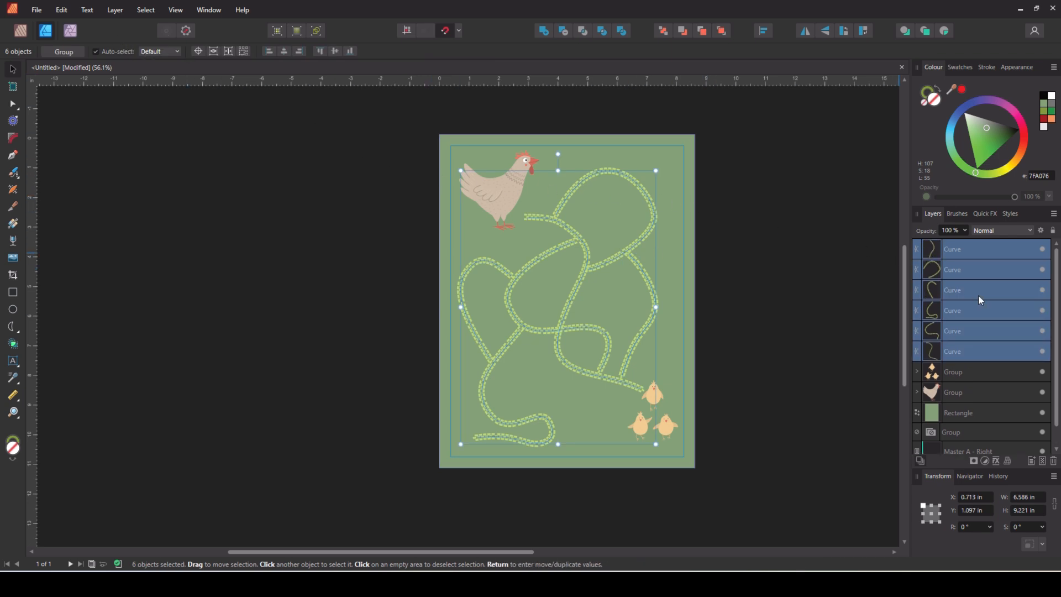
{"action": "left_click", "coordinate": [983, 67]}
{"action": "mouse_move", "coordinate": [984, 101]}
{"action": "left_mouse_down"}
{"action": "mouse_move", "coordinate": [1022, 102]}
{"action": "mouse_move", "coordinate": [975, 103]}
{"action": "mouse_move", "coordinate": [988, 103]}
{"action": "left_mouse_up"}
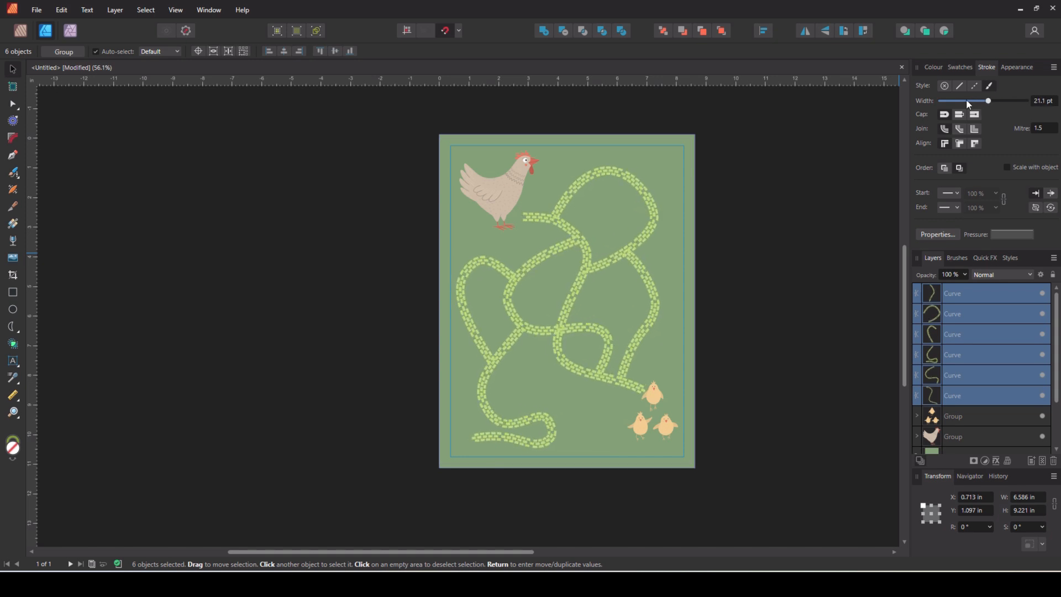
Colour the maze strokes orange F1915D and remove the fill
{"action": "left_click", "coordinate": [933, 67]}
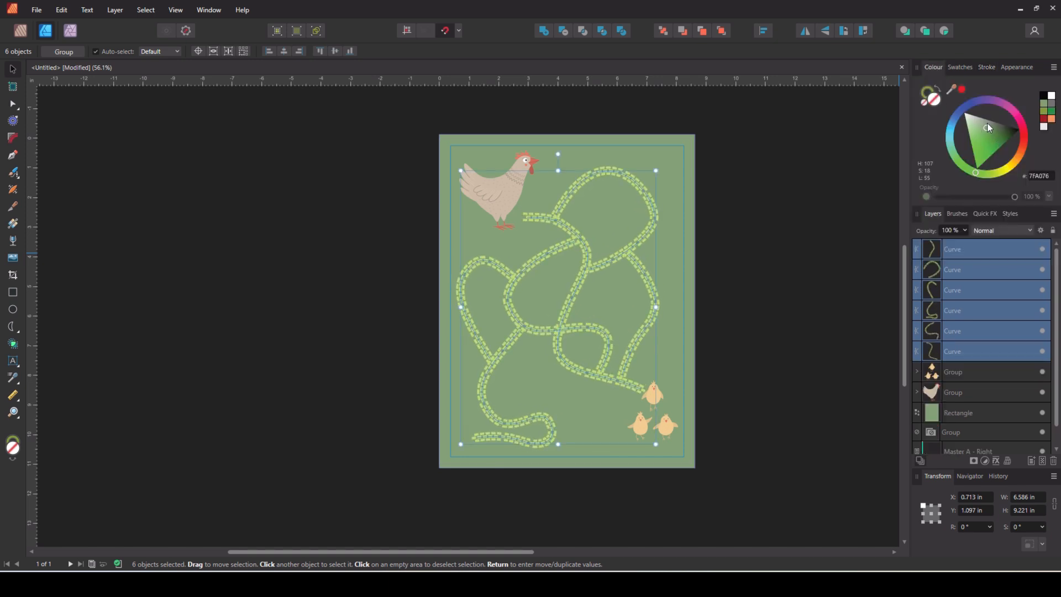
{"action": "left_click", "coordinate": [1051, 119]}
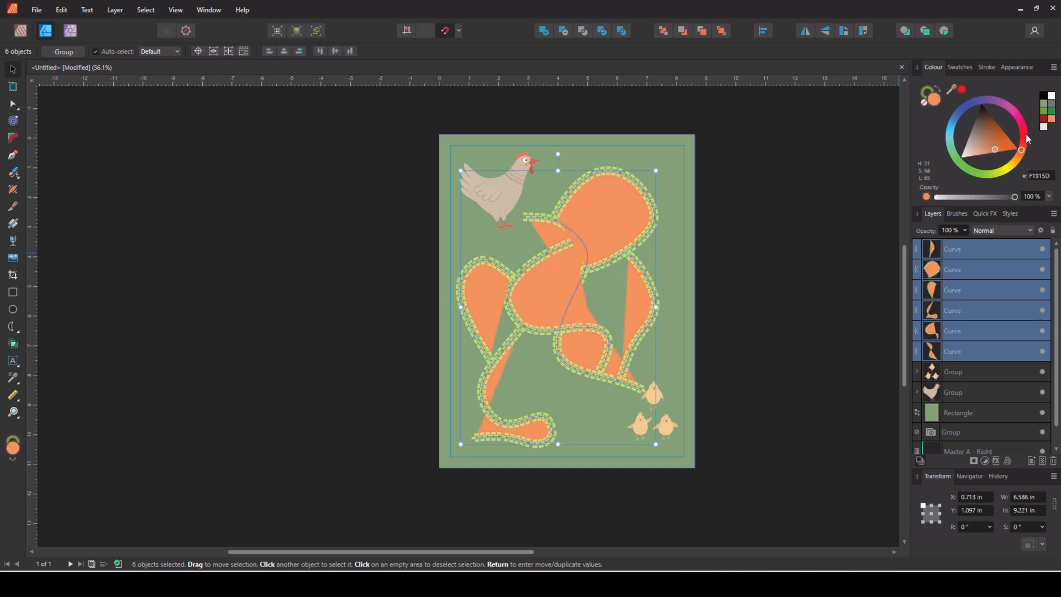
{"action": "left_click", "coordinate": [925, 101]}
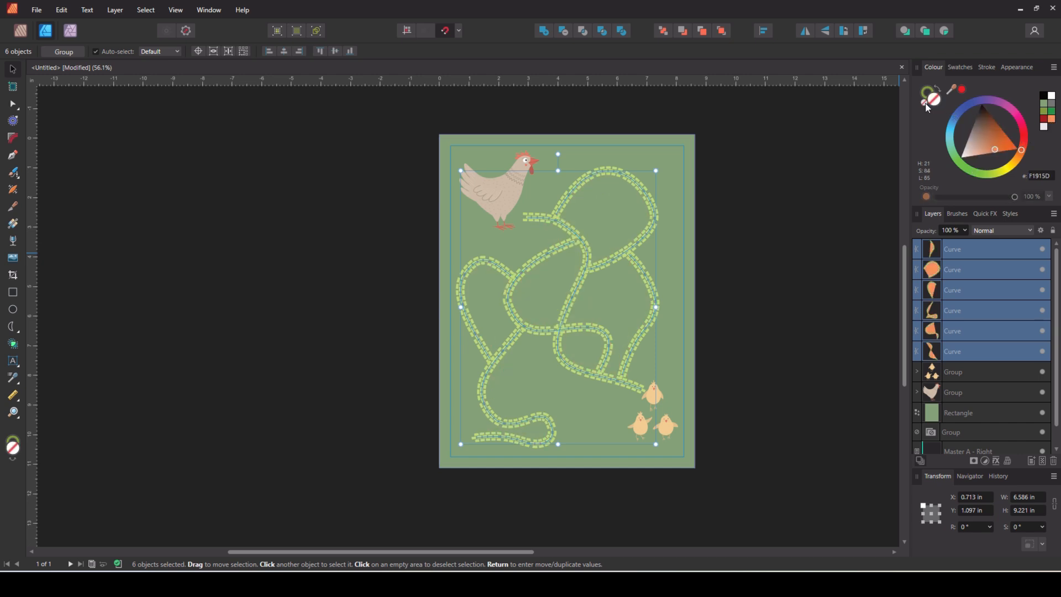
{"action": "left_click", "coordinate": [926, 91]}
{"action": "left_click", "coordinate": [1052, 119]}
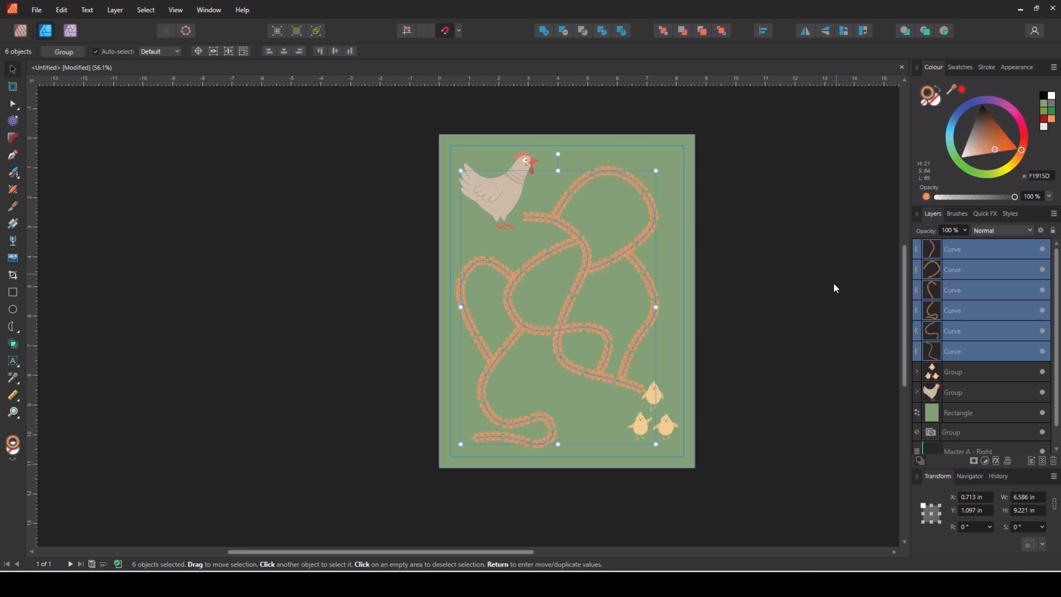
Apply the path brush 2 brick texture to the maze curves, then deselect them
{"action": "left_click", "coordinate": [957, 213]}
{"action": "left_click", "coordinate": [989, 250]}
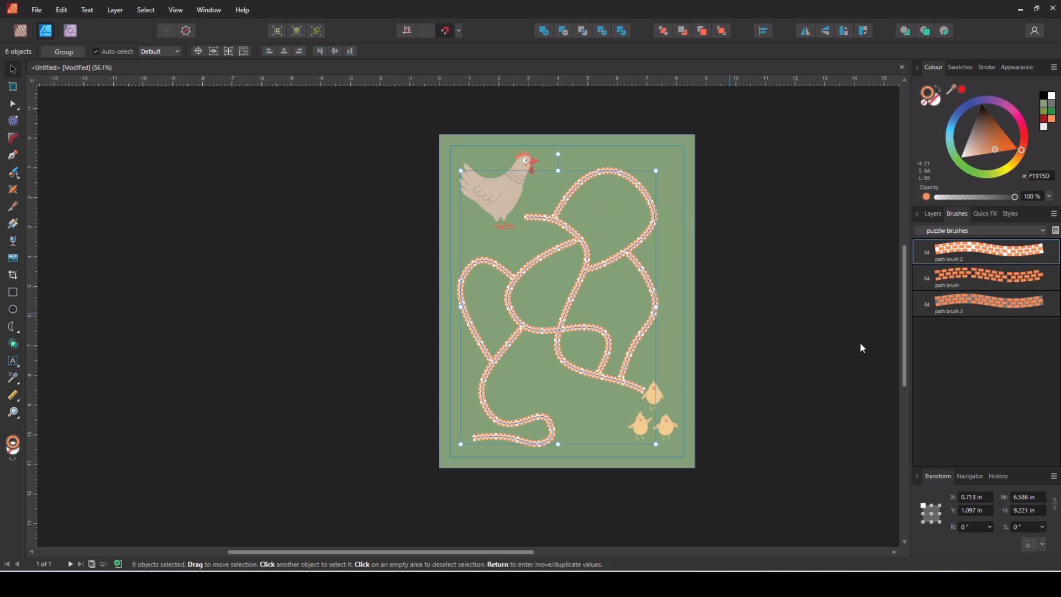
{"action": "left_click", "coordinate": [977, 276]}
{"action": "left_click", "coordinate": [990, 303]}
{"action": "left_click", "coordinate": [1008, 256]}
{"action": "left_click", "coordinate": [770, 381]}
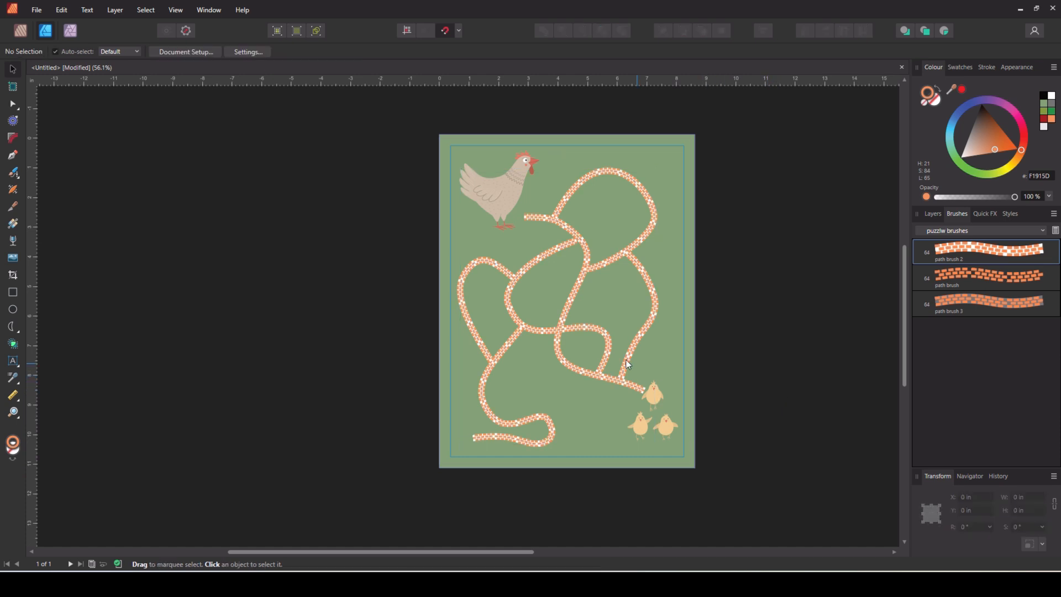
{"action": "scroll", "coordinate": [595, 345], "scroll_direction": "up", "scroll_amount": 5}
Select the Group holding the Easter egg hunt board's paths in Layers
{"action": "scroll", "coordinate": [594, 345], "scroll_direction": "down", "scroll_amount": 5}
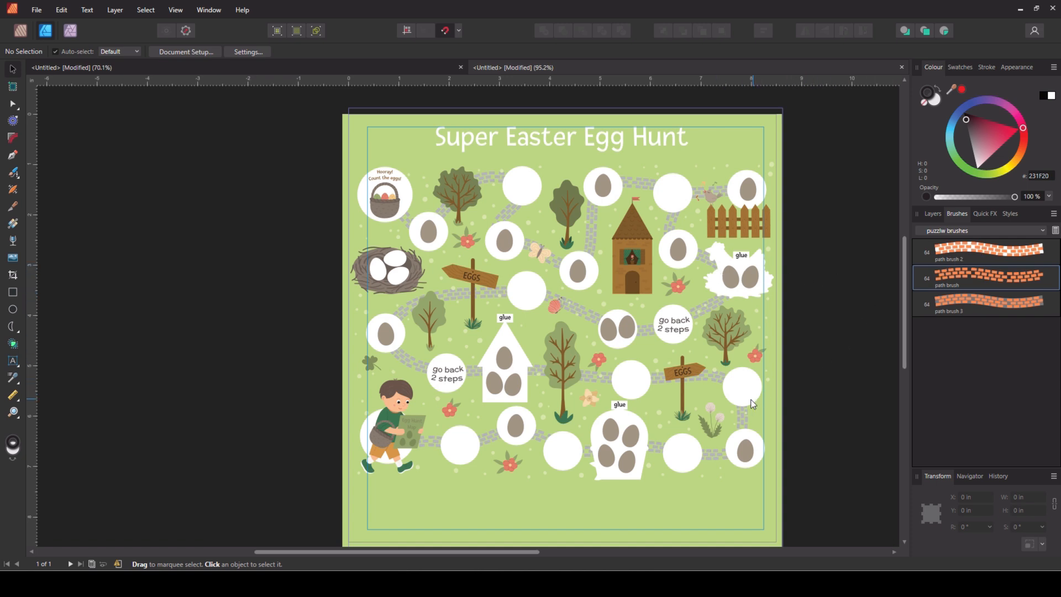
{"action": "left_click", "coordinate": [712, 451]}
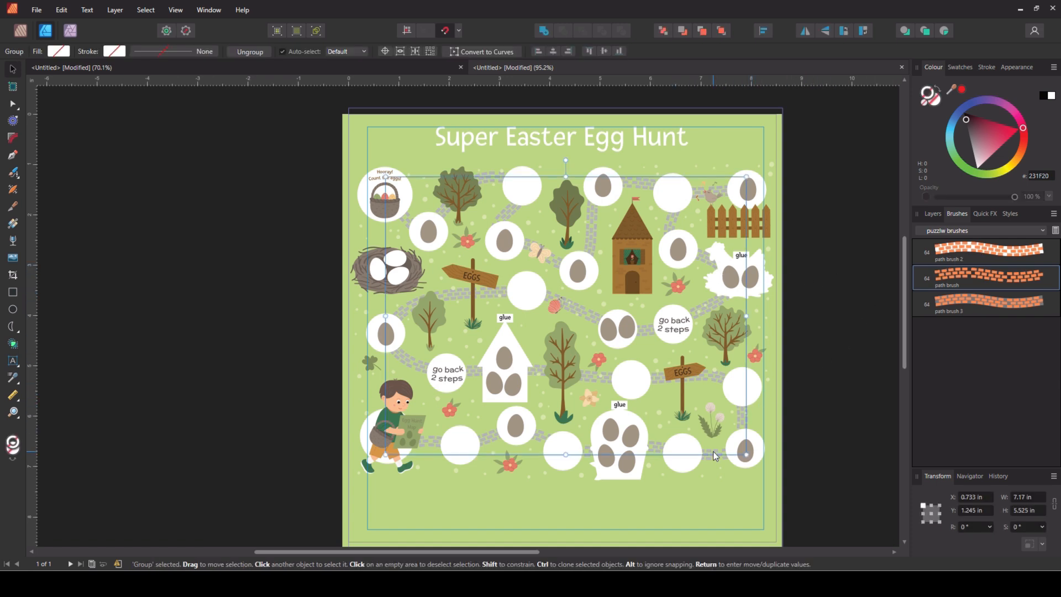
{"action": "left_click", "coordinate": [783, 424]}
{"action": "left_click", "coordinate": [932, 212]}
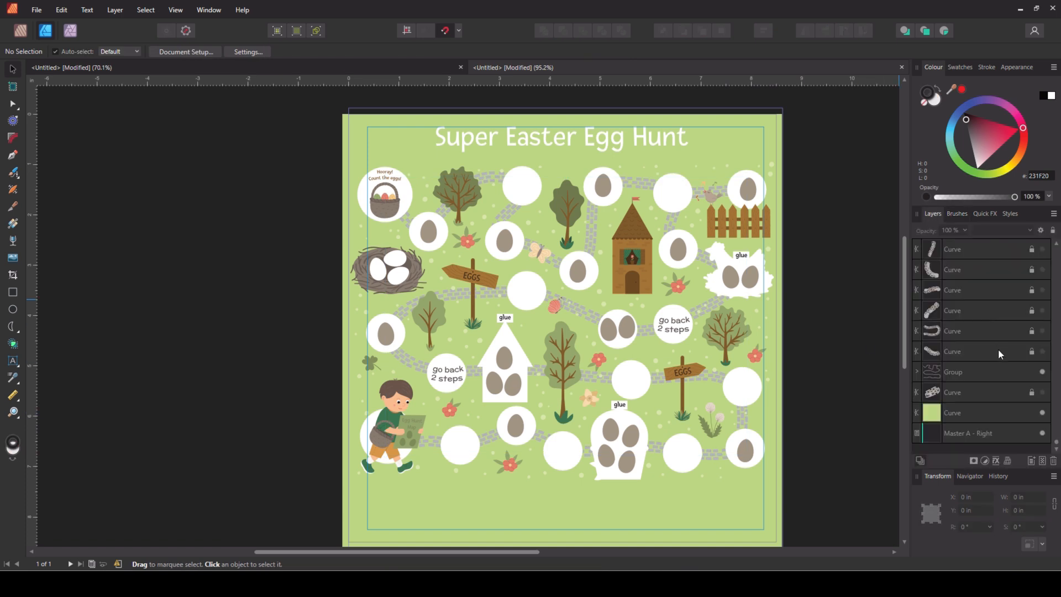
{"action": "left_click", "coordinate": [975, 379]}
Stroke the board's paths with path brush 3 in muted beige-grey A3A183
{"action": "left_click", "coordinate": [956, 214]}
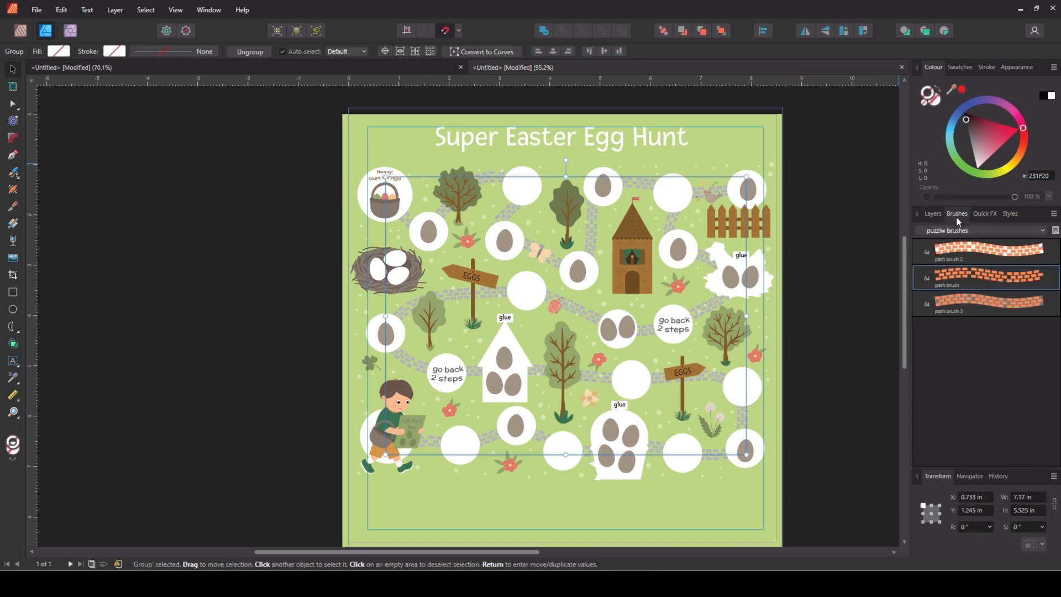
{"action": "left_click", "coordinate": [975, 250]}
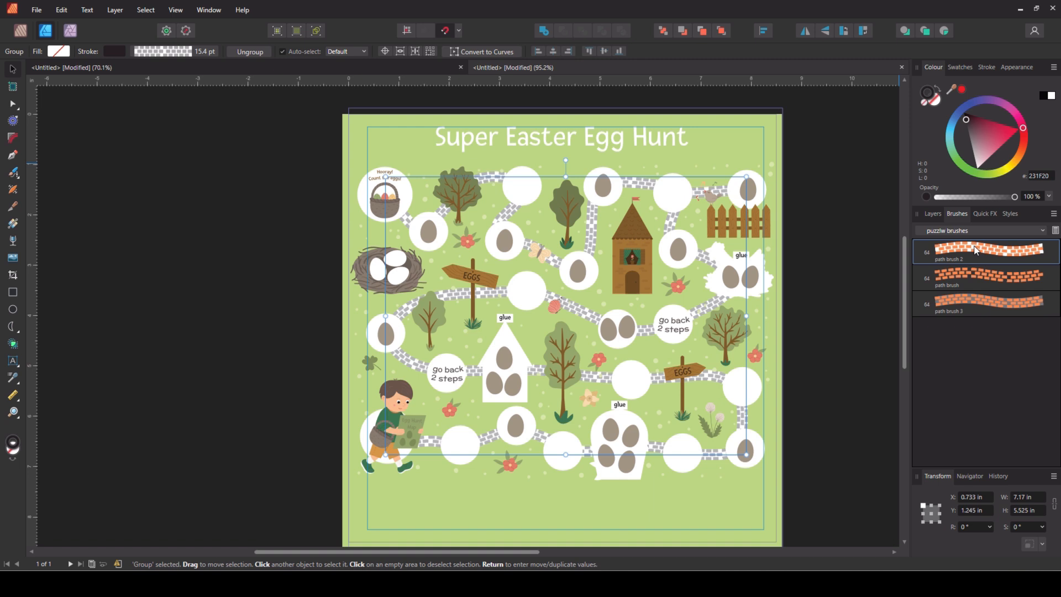
{"action": "left_click", "coordinate": [991, 301]}
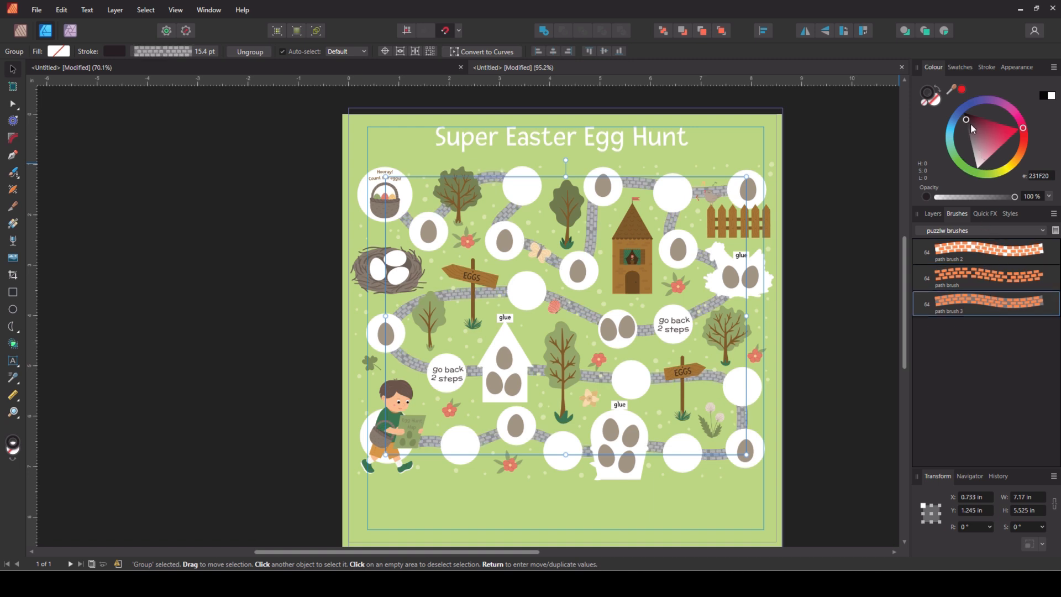
{"action": "left_click", "coordinate": [999, 176]}
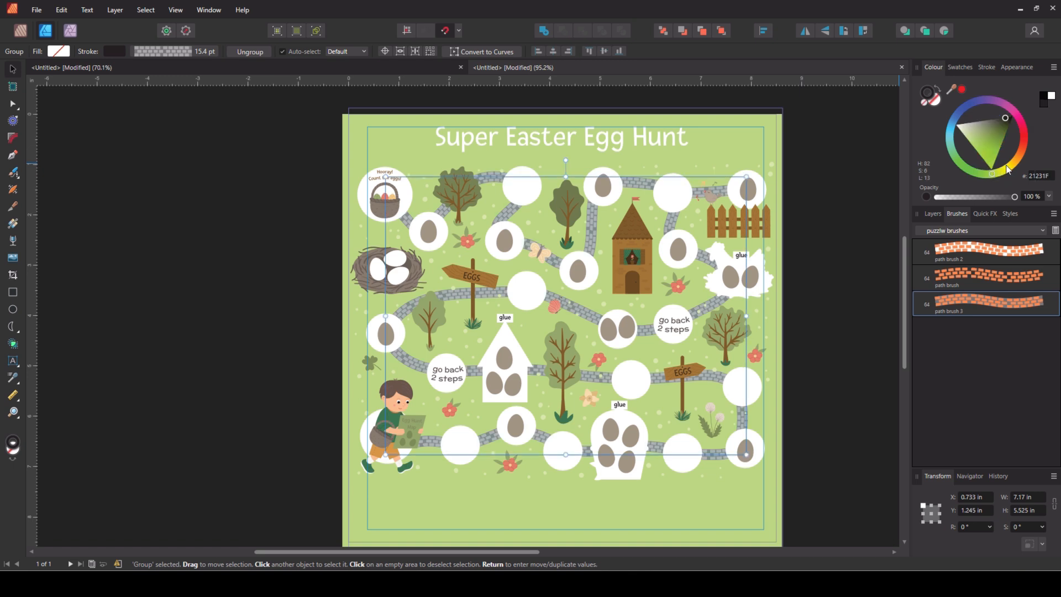
{"action": "left_click", "coordinate": [1006, 169]}
{"action": "mouse_move", "coordinate": [996, 155]}
{"action": "left_mouse_down"}
{"action": "mouse_move", "coordinate": [1000, 132]}
{"action": "mouse_move", "coordinate": [977, 132]}
{"action": "left_mouse_up"}
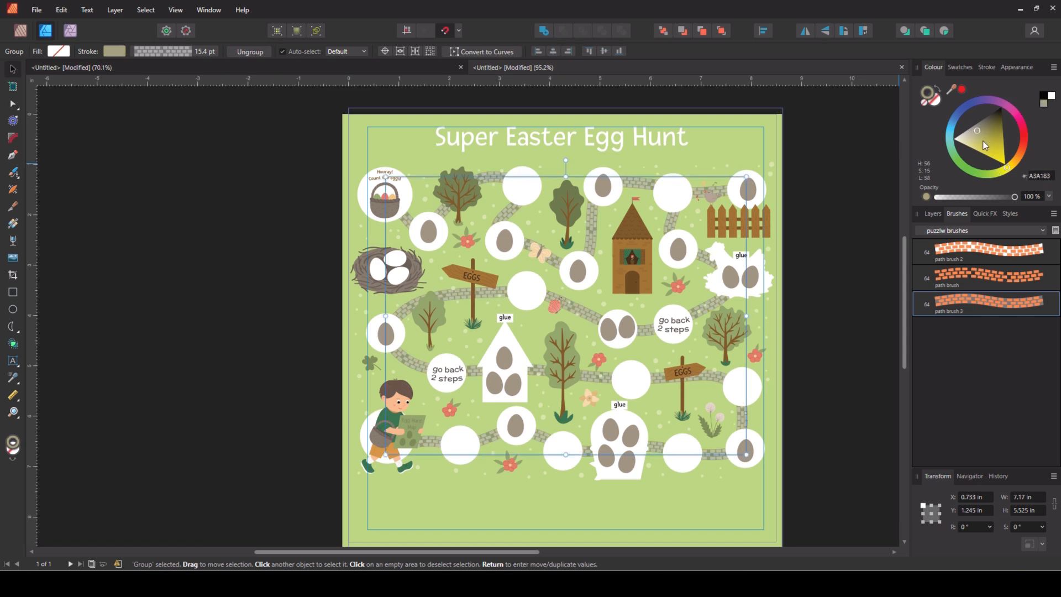